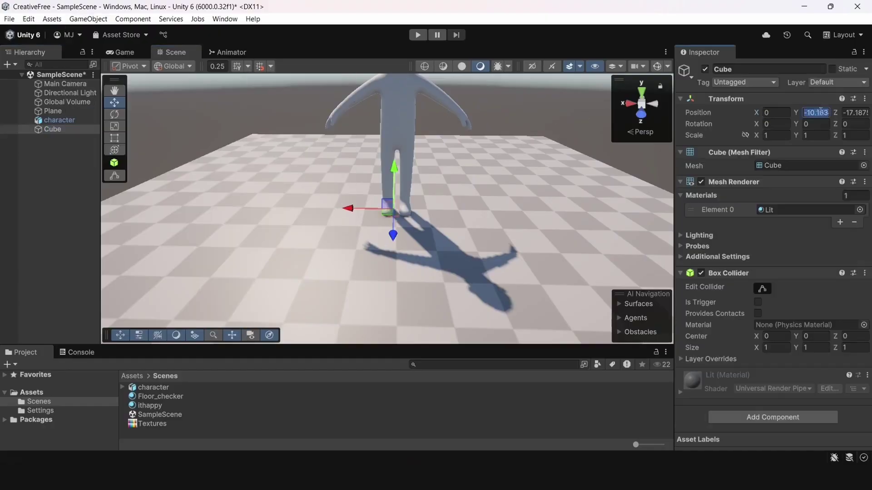
# - Clear the cube's position values and raise the cube so it stands on the floor at the character's feet
pyautogui.click(845, 117)
pyautogui.press('BackSpace')
pyautogui.hotkey('shift', 'space')
pyautogui.moveTo(460, 186); pyautogui.dragTo(458, 163, button='right')
pyautogui.moveTo(438, 267); pyautogui.dragTo(438, 227)
pyautogui.moveTo(439, 227); pyautogui.dragTo(434, 191, button='right')
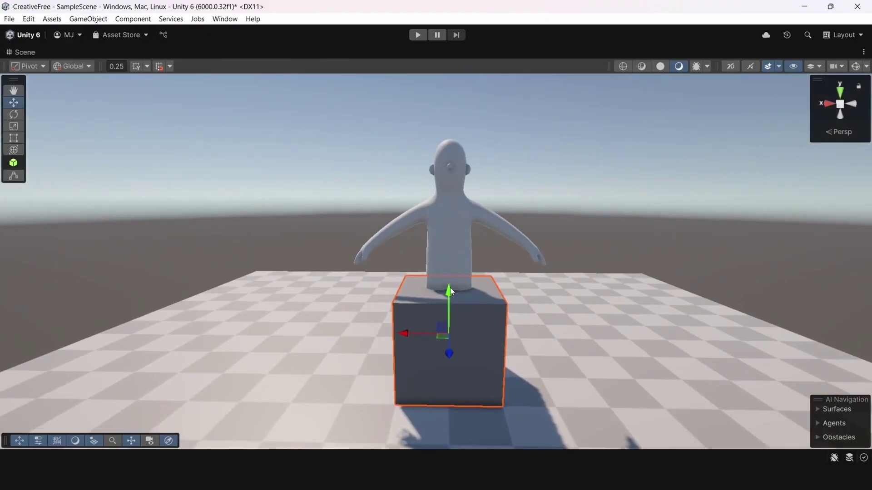
# - Duplicate the cube and stack the copy on top of the first one for comparison with the character's height
pyautogui.hotkey('ctrl', 'd')
pyautogui.moveTo(450, 288); pyautogui.dragTo(450, 192)
pyautogui.click(518, 195)
pyautogui.keyDown('alt'); pyautogui.moveTo(517, 195); pyautogui.dragTo(617, 196); pyautogui.keyUp('alt')
pyautogui.hotkey('shift', 'space')
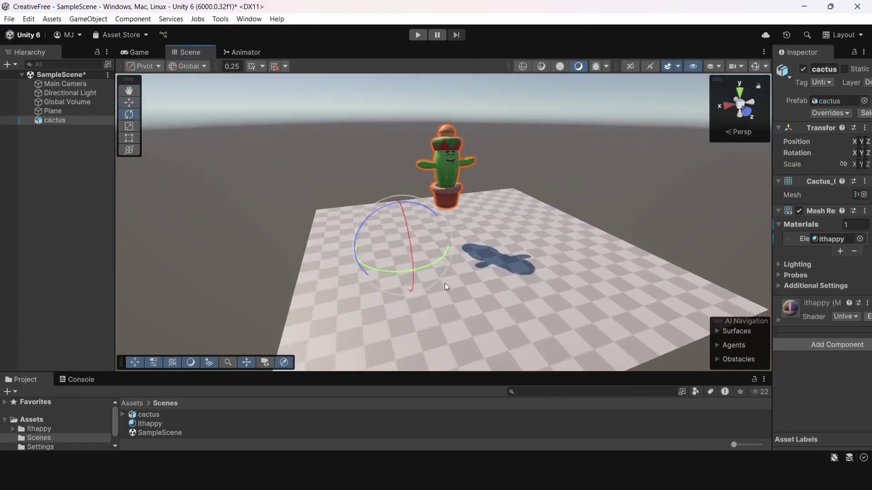
# - Try rotating the cactus about the vertical axis around its off-centre pivot, undo the rotation and return to the Move tool
pyautogui.moveTo(399, 271); pyautogui.dragTo(201, 253)
pyautogui.hotkey('ctrl', 'z')
pyautogui.click(129, 103)
pyautogui.moveTo(543, 182); pyautogui.dragTo(527, 149, button='right')
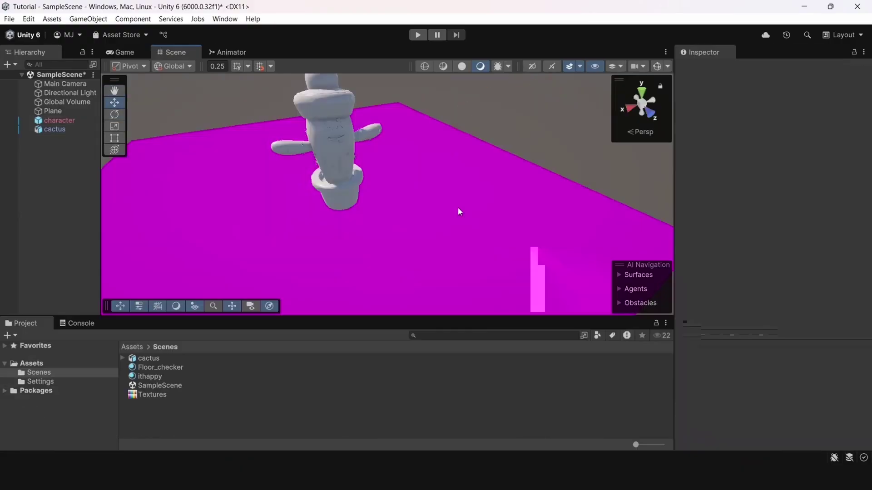
pyautogui.click(458, 208)
pyautogui.moveTo(458, 208); pyautogui.dragTo(486, 204, button='right')
pyautogui.click(422, 177)
pyautogui.click(447, 169)
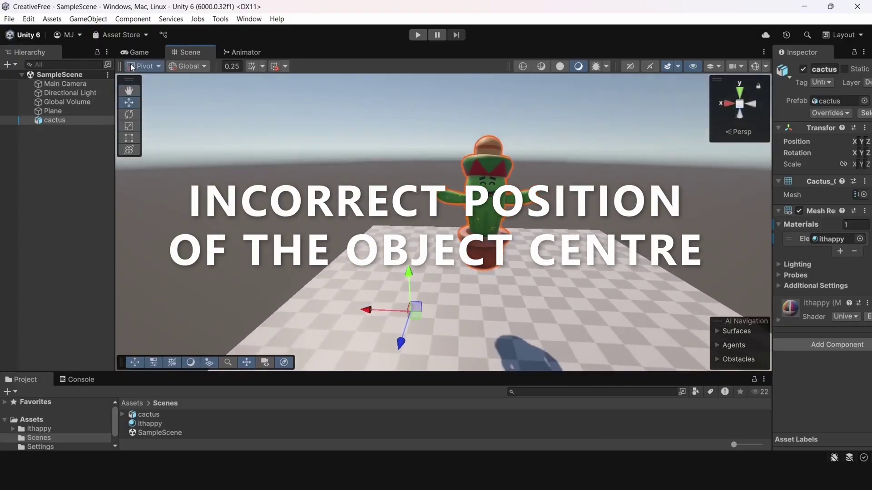
# - Set the gizmo handle position to Center and move the cactus back along the Z axis
pyautogui.click(131, 67)
pyautogui.click(152, 81)
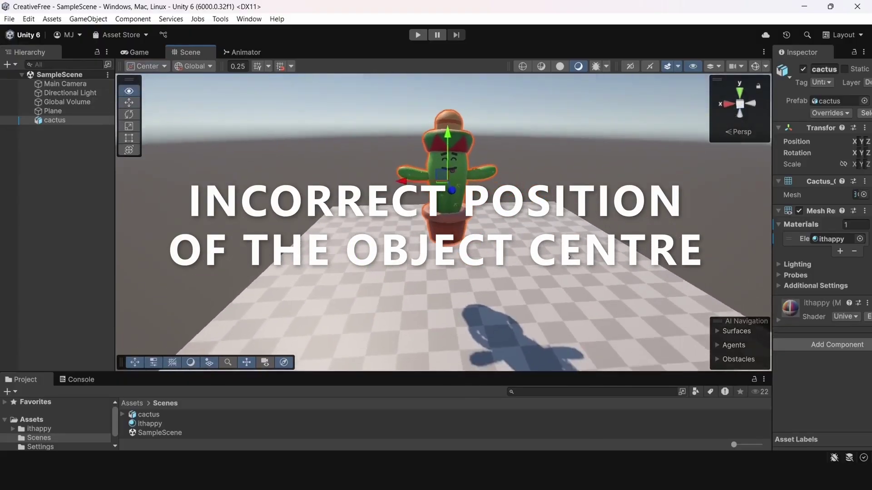
pyautogui.moveTo(535, 231); pyautogui.dragTo(650, 263, button='right')
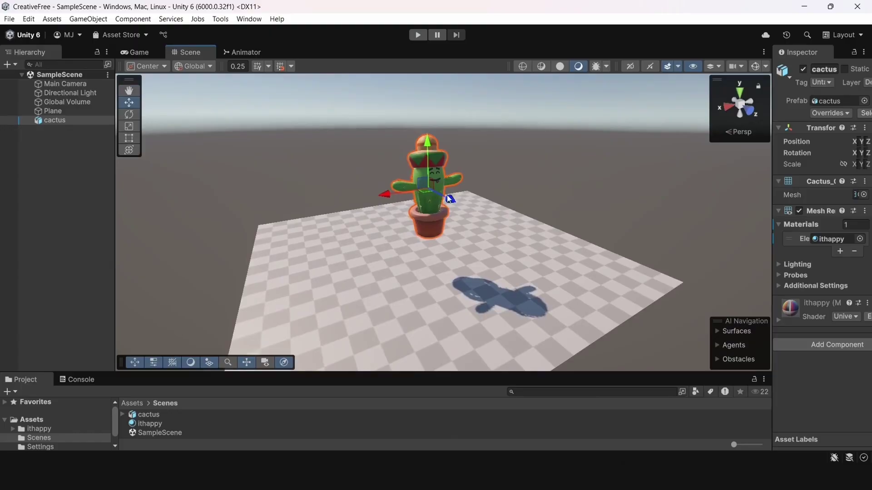
pyautogui.moveTo(449, 197); pyautogui.dragTo(417, 183)
pyautogui.moveTo(357, 182); pyautogui.dragTo(364, 204)
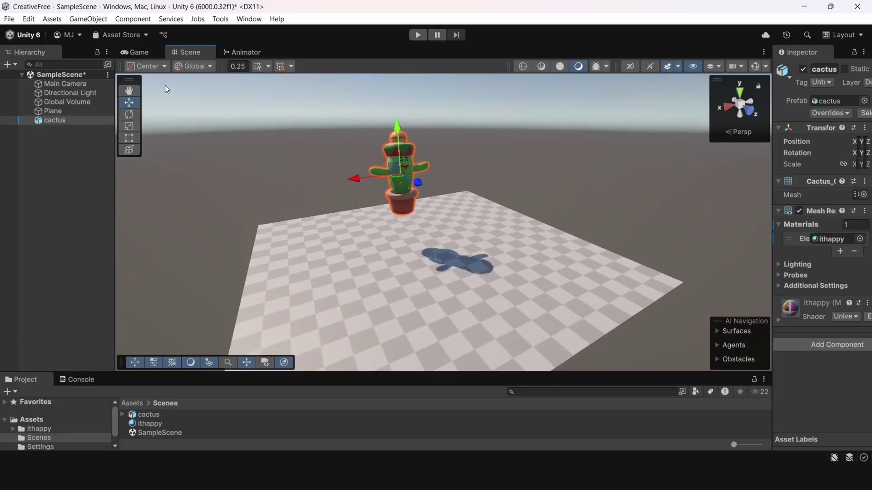
# - Switch the gizmo handle position back to Pivot and rotate the cactus about the vertical axis around its off-centre pivot
pyautogui.click(145, 67)
pyautogui.click(149, 90)
pyautogui.moveTo(367, 187); pyautogui.dragTo(354, 194, button='right')
pyautogui.moveTo(411, 272); pyautogui.dragTo(580, 268)
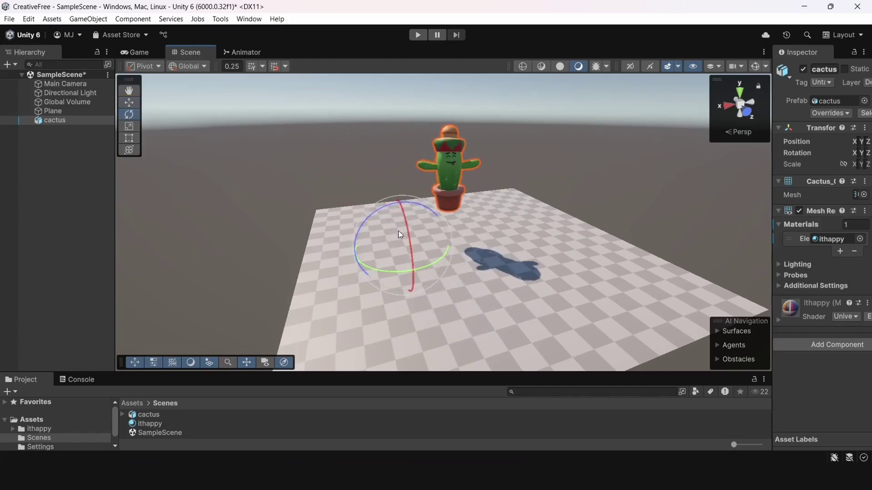
pyautogui.moveTo(486, 184); pyautogui.dragTo(425, 236, button='right')
pyautogui.moveTo(441, 220); pyautogui.dragTo(439, 262)
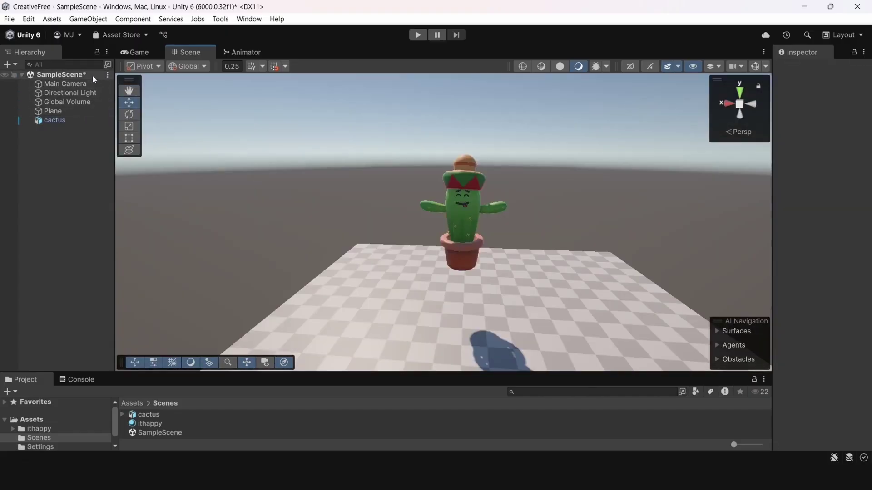
# - Create an empty object named cactus_pivot at position 0, 0, 0 and make the cactus its child
pyautogui.rightClick(53, 123)
pyautogui.click(101, 303)
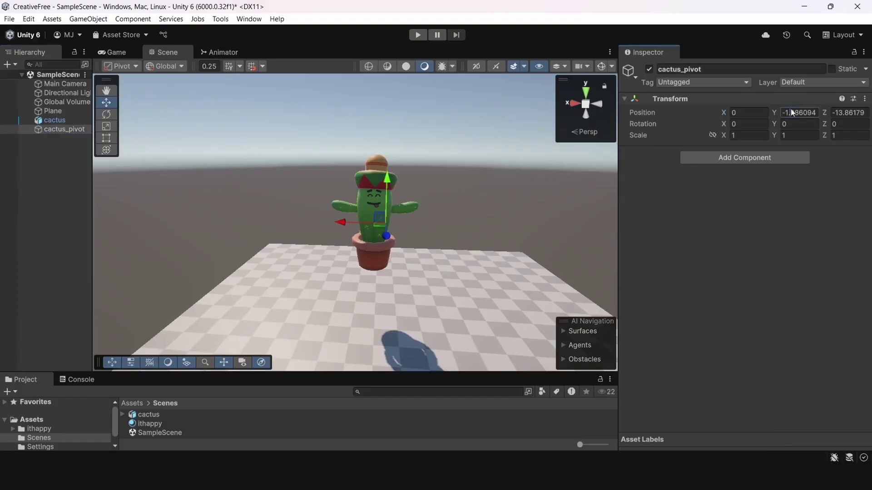
pyautogui.moveTo(397, 168); pyautogui.dragTo(389, 203, button='right')
pyautogui.click(65, 122)
pyautogui.moveTo(65, 122); pyautogui.dragTo(63, 130)
pyautogui.moveTo(258, 229); pyautogui.dragTo(257, 237)
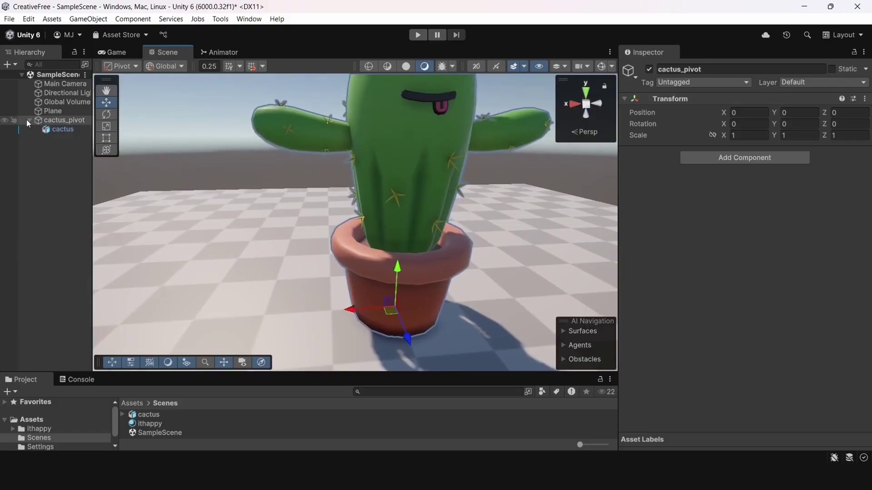
# - Collapse cactus_pivot in the hierarchy, raise it to about 0.302 on Y and shift it slightly along the X axis
pyautogui.click(29, 120)
pyautogui.moveTo(455, 280); pyautogui.dragTo(450, 274, button='right')
pyautogui.scroll(-8, 451, 274)
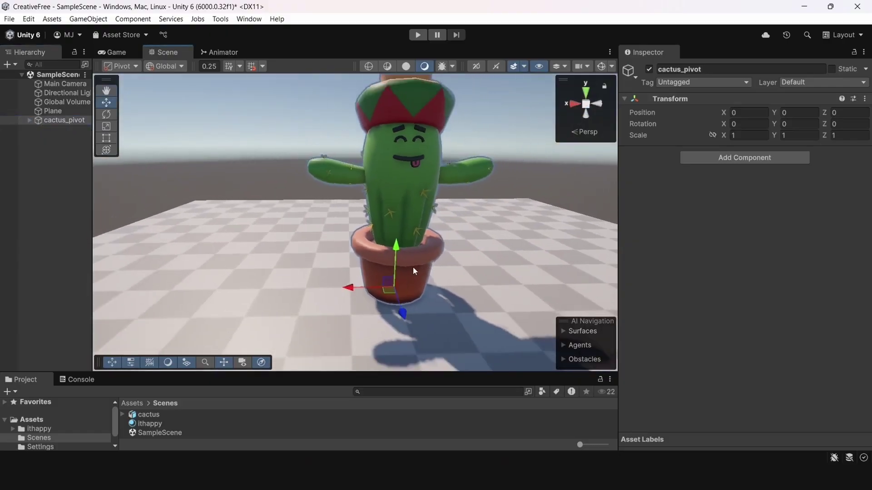
pyautogui.moveTo(353, 238); pyautogui.dragTo(343, 213)
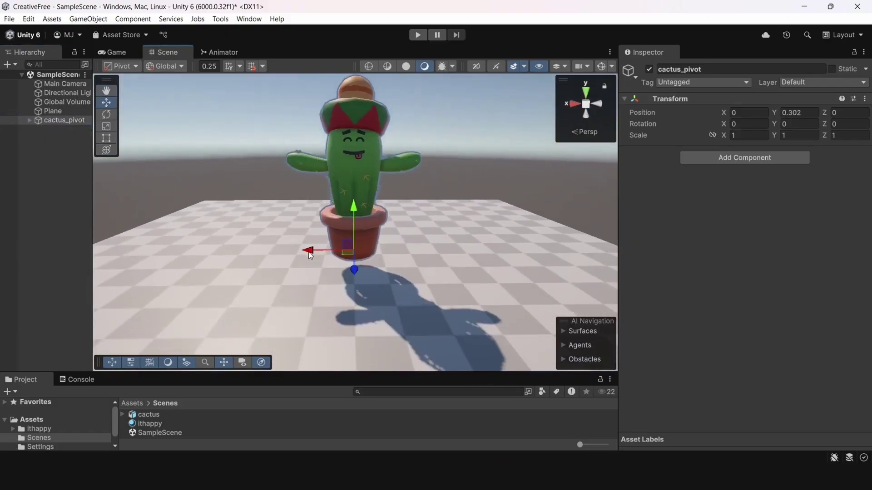
pyautogui.moveTo(313, 249); pyautogui.dragTo(325, 250)
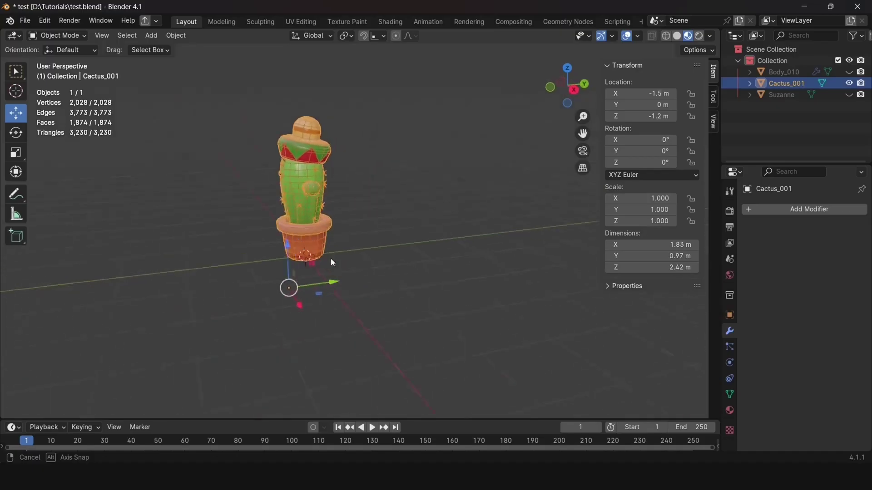
# - In Blender, set the origin of Cactus_001 with the Origin to Geometry option
pyautogui.moveTo(332, 263); pyautogui.dragTo(310, 320, button='middle')
pyautogui.moveTo(296, 248); pyautogui.dragTo(430, 258, button='middle')
pyautogui.scroll(6, 427, 277)
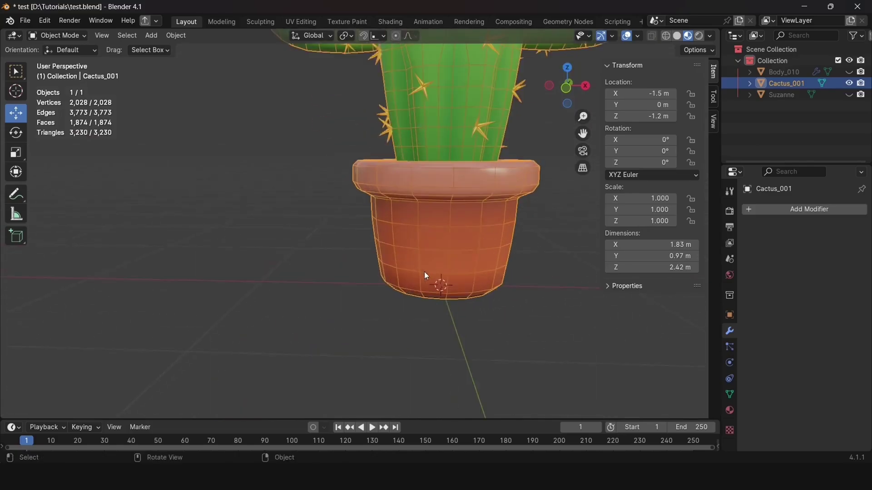
pyautogui.scroll(-8, 444, 289)
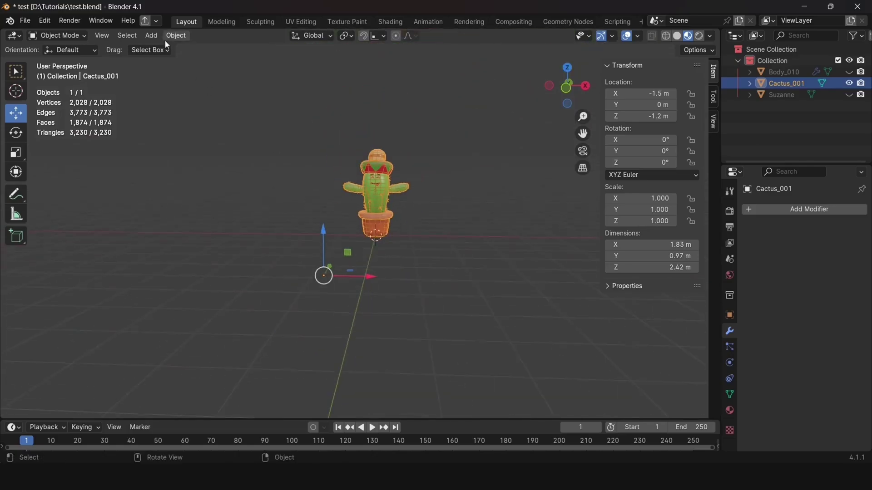
pyautogui.click(176, 36)
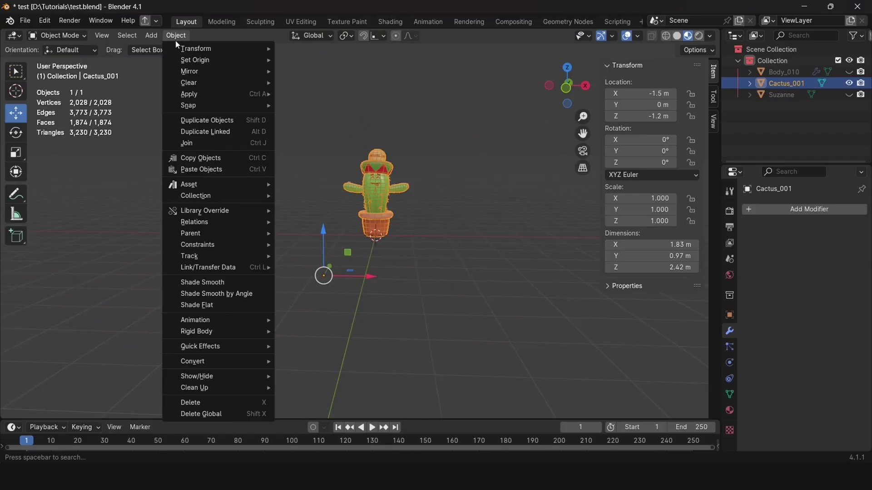
pyautogui.moveTo(225, 63)
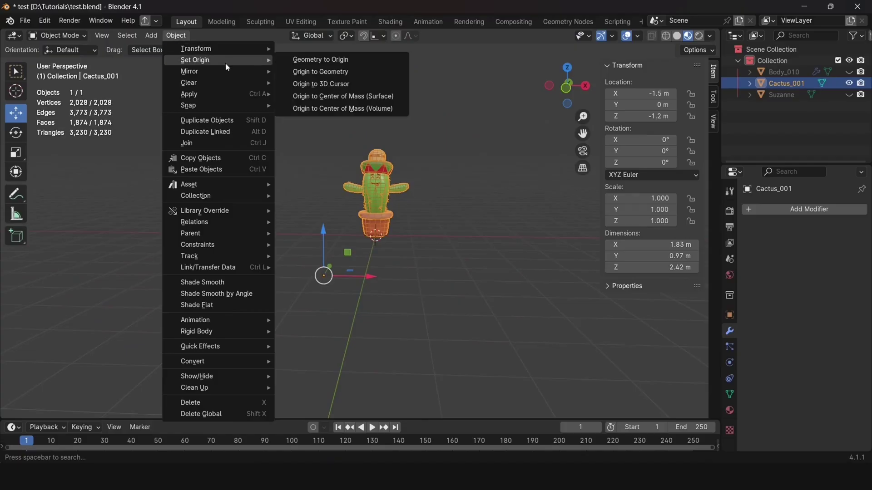
pyautogui.click(327, 72)
pyautogui.scroll(3, 378, 179)
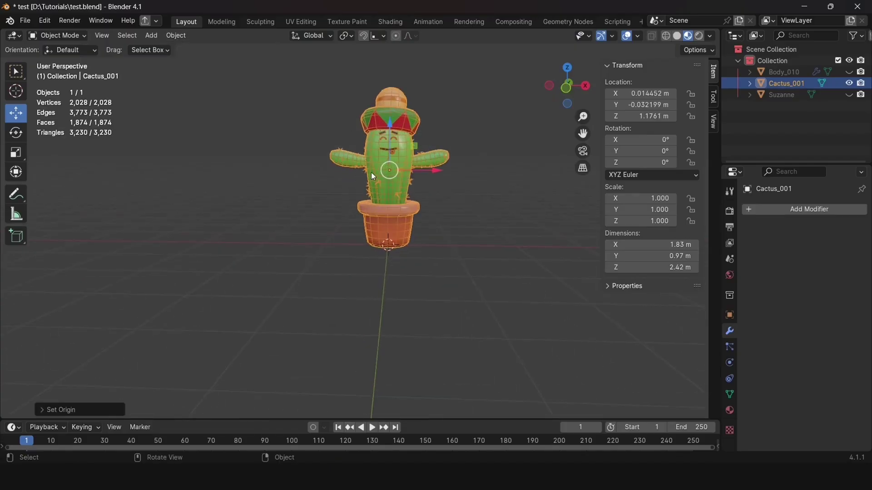
# - Try moving the cactus up along Z and rotating it around its origin, undo both transforms and return to the Move tool
pyautogui.moveTo(408, 168); pyautogui.dragTo(420, 174, button='middle')
pyautogui.moveTo(400, 132); pyautogui.dragTo(401, 110)
pyautogui.hotkey('ctrl', 'z')
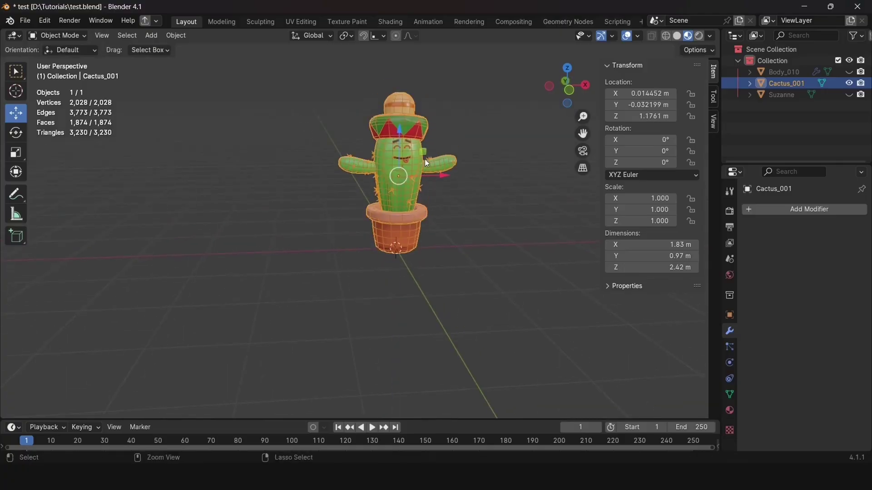
pyautogui.click(15, 136)
pyautogui.moveTo(383, 182); pyautogui.dragTo(229, 141)
pyautogui.hotkey('ctrl', 'z')
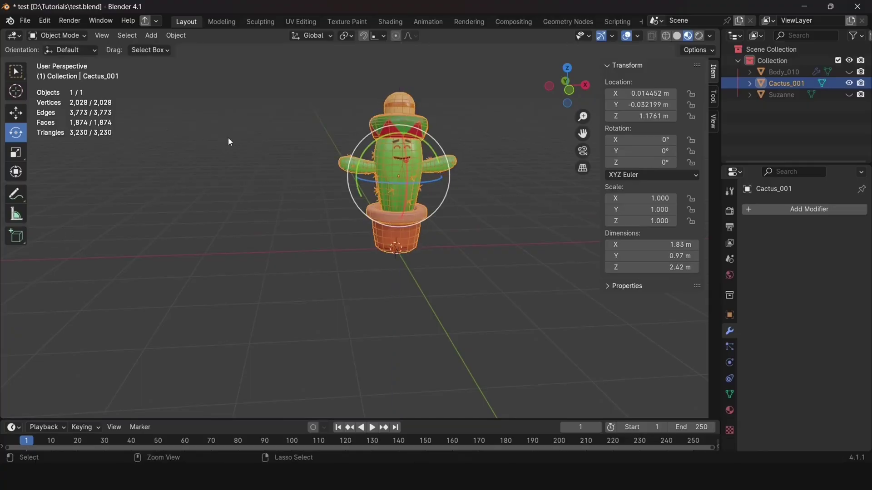
pyautogui.click(16, 113)
# - Set the origin of Cactus_001 with the Origin to 3D Cursor option, placing it at the base of the pot
pyautogui.click(175, 35)
pyautogui.moveTo(210, 61)
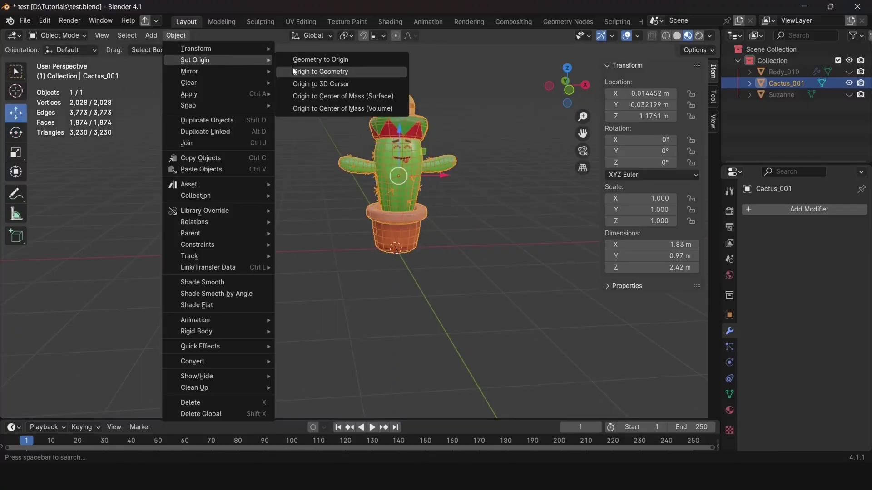
pyautogui.click(340, 83)
pyautogui.moveTo(443, 166); pyautogui.dragTo(449, 195, button='middle')
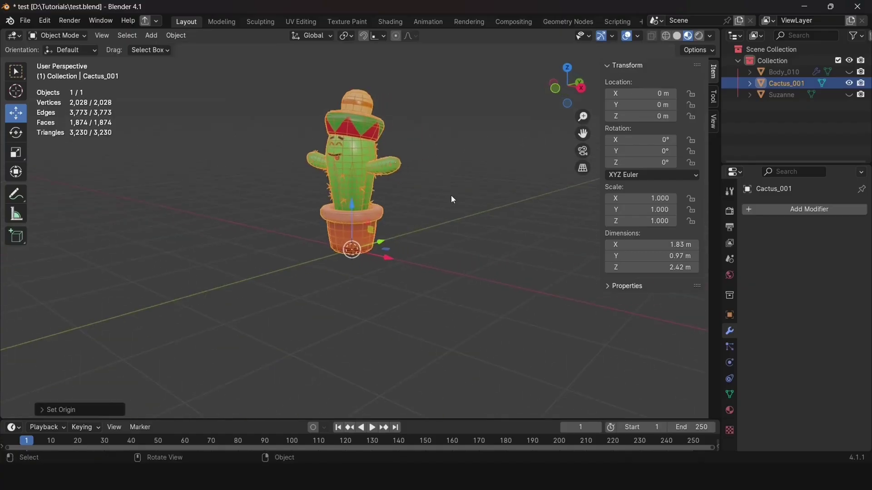
pyautogui.moveTo(371, 230); pyautogui.dragTo(318, 173, button='middle')
# - Start an FBX export of the cactus and choose the existing cactus.fbx in D:\Tutorials as the target file
pyautogui.click(25, 20)
pyautogui.moveTo(44, 192)
pyautogui.click(217, 305)
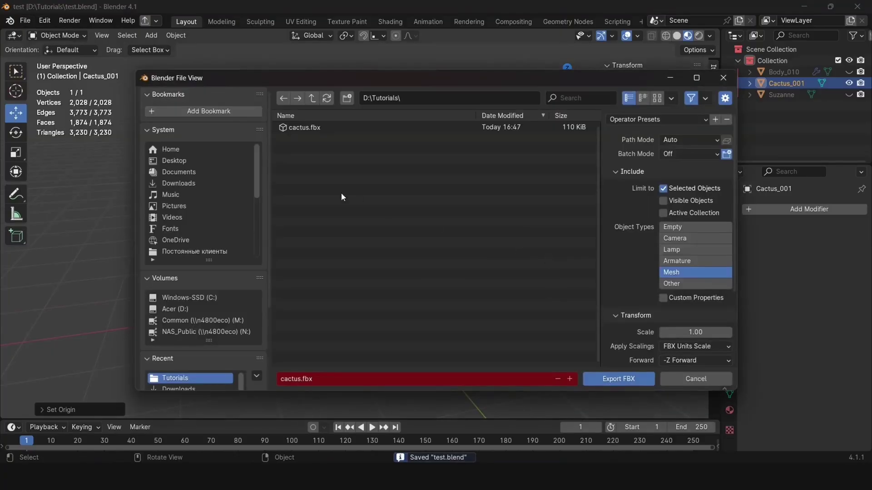
pyautogui.click(299, 129)
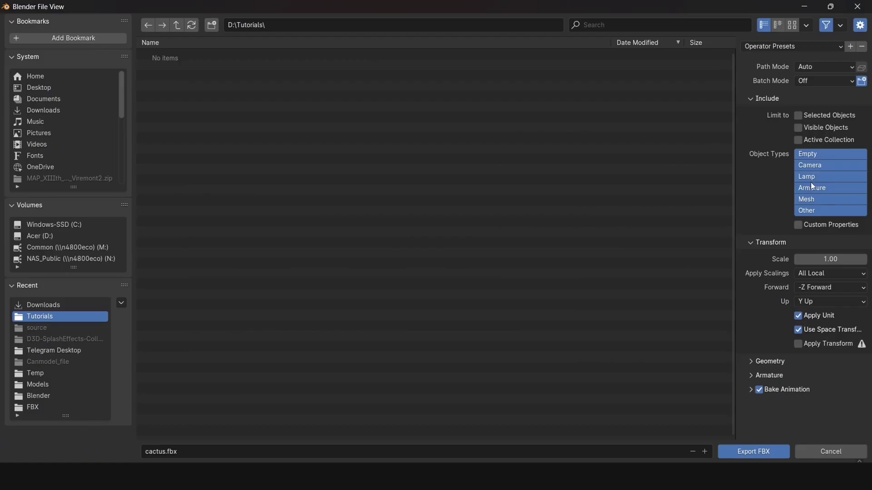
# - Limit the FBX export to Mesh objects, enable Apply Transform and set Apply Scalings to FBX Units Scale
pyautogui.click(799, 343)
pyautogui.click(818, 274)
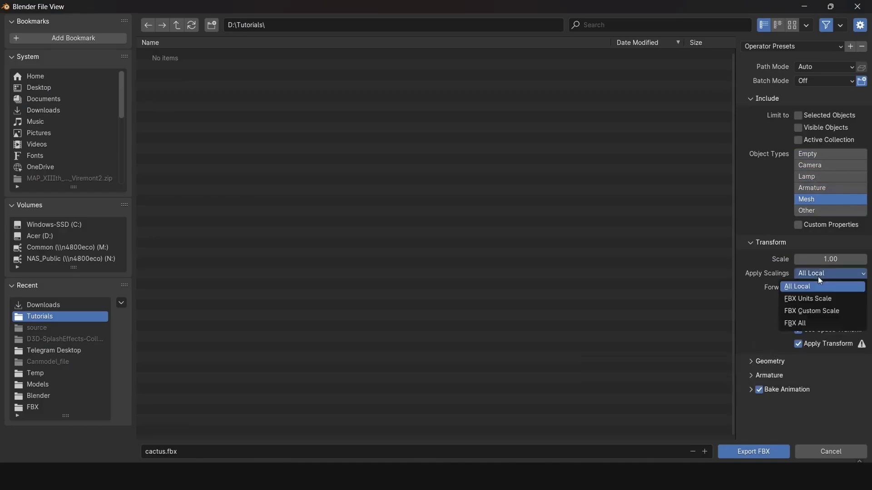
pyautogui.click(806, 299)
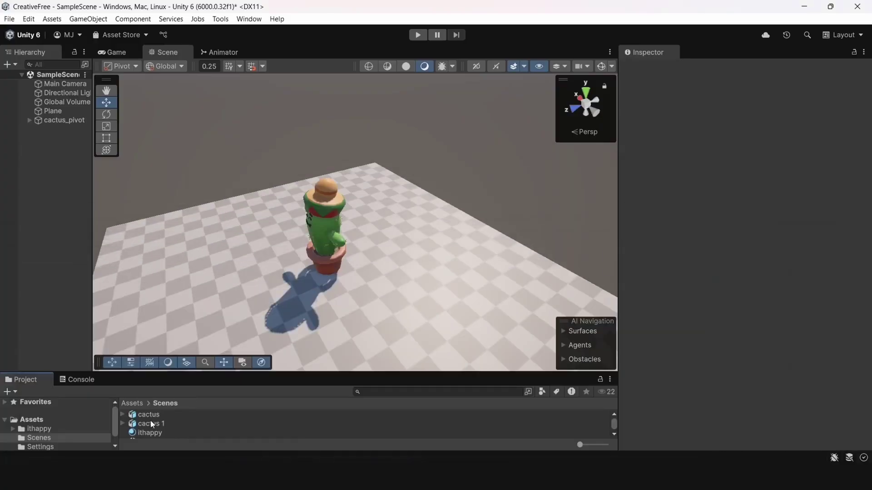
# - In Unity, place the cactus 1 model in the scene beside the first cactus and apply the ithappy material to it
pyautogui.moveTo(151, 422); pyautogui.dragTo(378, 330)
pyautogui.keyDown('alt'); pyautogui.moveTo(218, 245); pyautogui.dragTo(488, 230); pyautogui.keyUp('alt')
pyautogui.scroll(-5, 489, 230)
pyautogui.moveTo(333, 373); pyautogui.dragTo(333, 312)
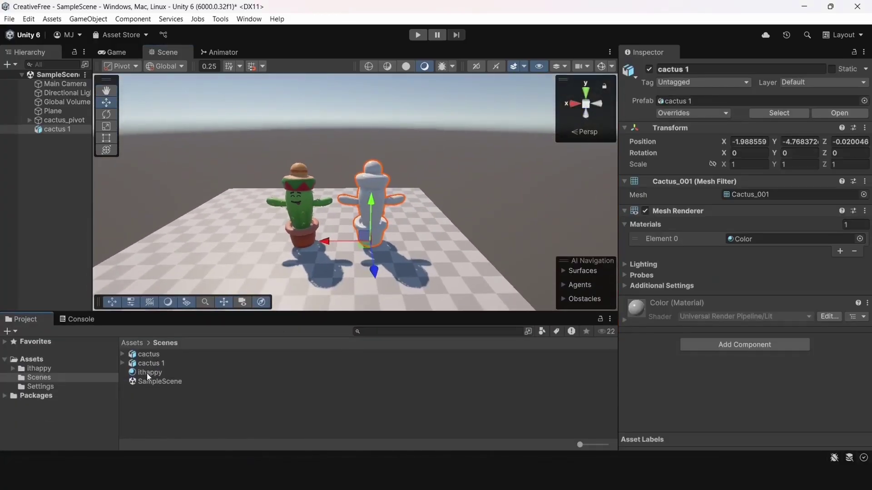
pyautogui.moveTo(148, 372); pyautogui.dragTo(370, 209)
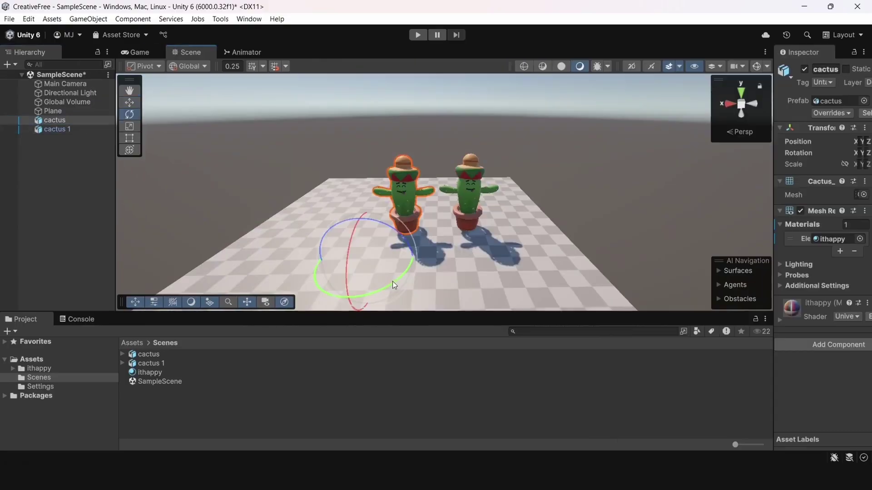
# - Rotate the original cactus and cactus 1 in turn about their vertical axes to compare their pivots
pyautogui.moveTo(393, 285); pyautogui.dragTo(461, 253)
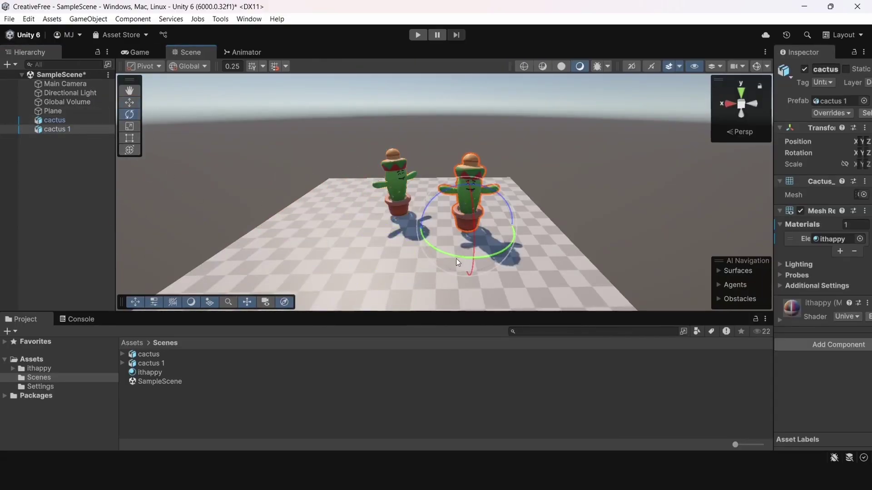
pyautogui.moveTo(457, 262); pyautogui.dragTo(386, 125)
pyautogui.moveTo(385, 125); pyautogui.dragTo(413, 131, button='right')
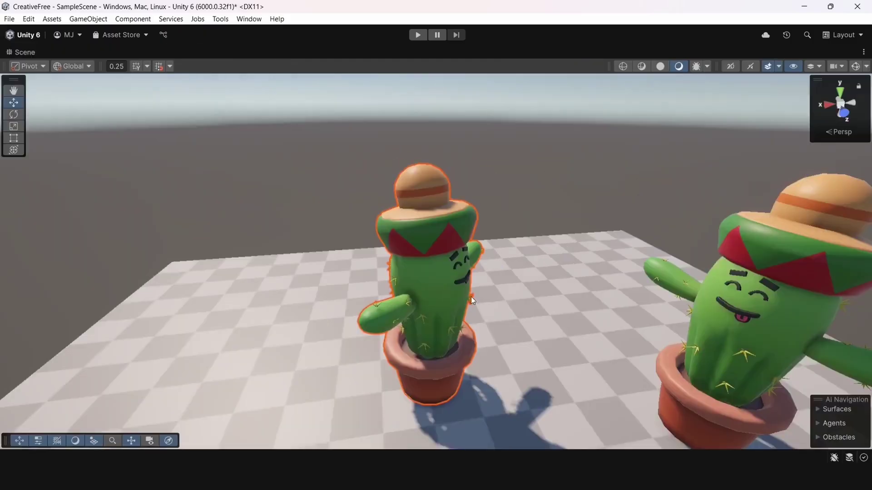
# - Select cactus 1, whose pivot sits at the pot base, and scale it down uniformly
pyautogui.moveTo(475, 298); pyautogui.dragTo(472, 354, button='right')
pyautogui.click(369, 400)
pyautogui.moveTo(431, 272); pyautogui.dragTo(506, 251, button='right')
pyautogui.click(506, 251)
pyautogui.moveTo(505, 288)
pyautogui.mouseDown()
pyautogui.moveTo(516, 257)
pyautogui.moveTo(505, 287)
pyautogui.mouseUp()
pyautogui.moveTo(500, 268); pyautogui.dragTo(549, 264, button='right')
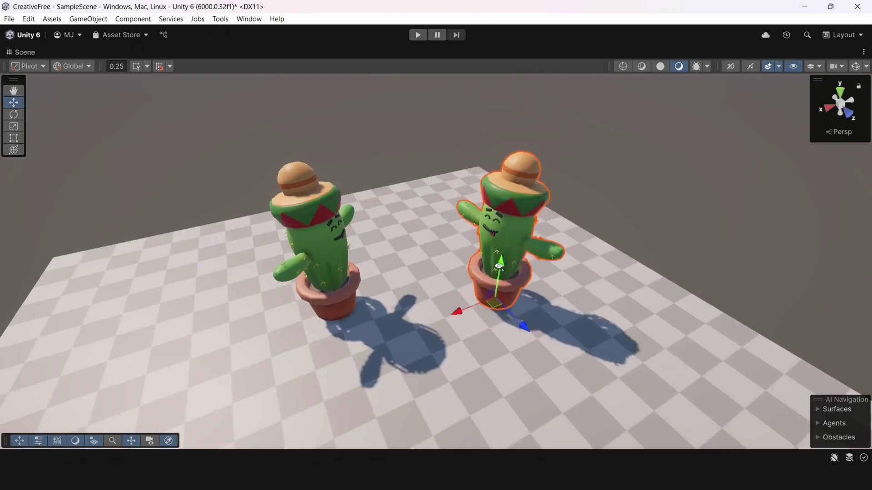
pyautogui.moveTo(494, 285); pyautogui.dragTo(457, 289)
# - Select the original cactus and scale it uniformly from its off-centre pivot
pyautogui.click(322, 273)
pyautogui.moveTo(509, 242); pyautogui.dragTo(390, 309, button='right')
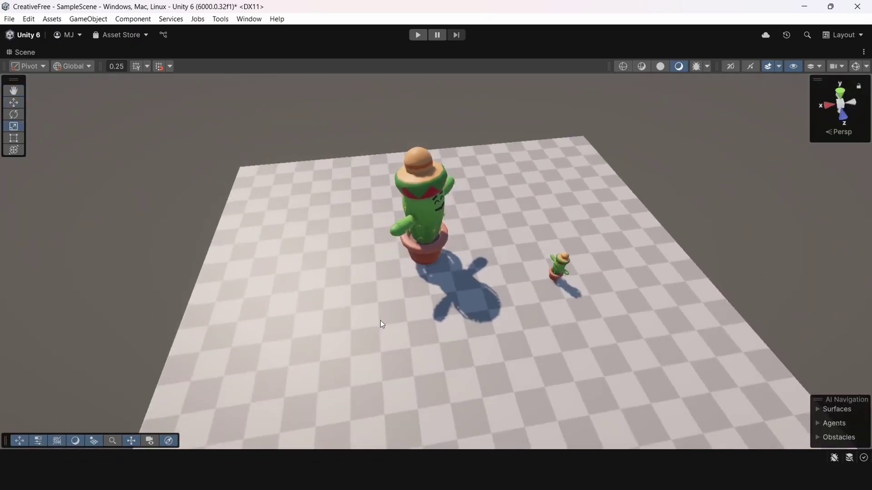
pyautogui.moveTo(385, 334); pyautogui.dragTo(399, 321)
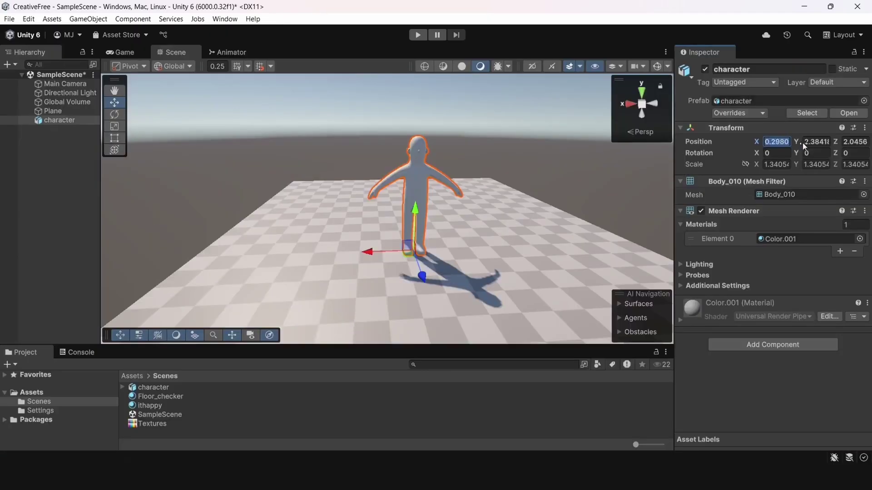
# - Reset the character's position to X 0, Y 0, Z 0, deselect it and check where it stands on the floor
pyautogui.press('BackSpace')
pyautogui.click(813, 142)
pyautogui.press('BackSpace')
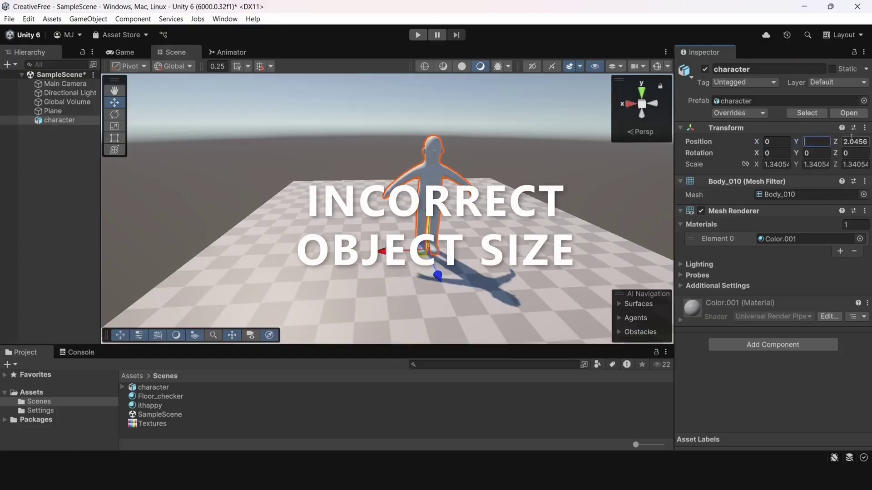
pyautogui.press('BackSpace')
pyautogui.click(504, 136)
pyautogui.moveTo(493, 152); pyautogui.dragTo(507, 238, button='right')
pyautogui.press('w')
pyautogui.hotkey('shift', 'space')
pyautogui.keyDown('alt'); pyautogui.moveTo(507, 239); pyautogui.dragTo(449, 268); pyautogui.keyUp('alt')
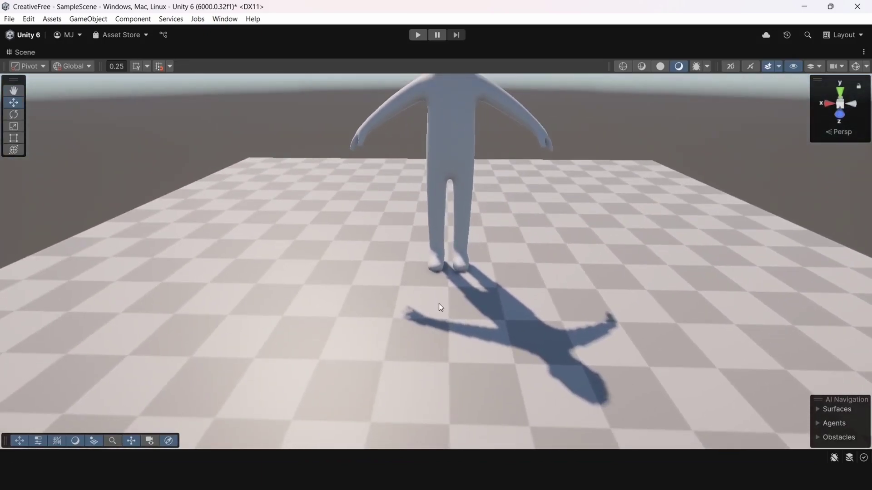
pyautogui.hotkey('shift', 'space')
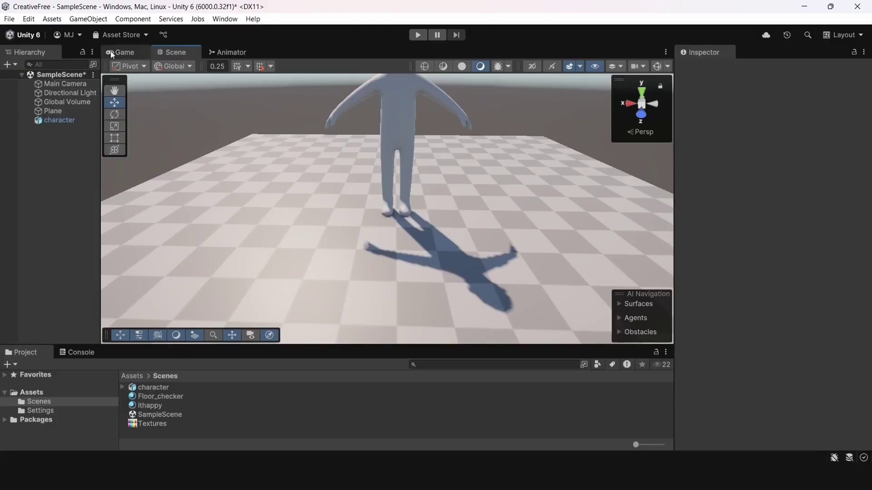
# - Add a 3D cube to the scene and set its position to X 0, Y 0, Z 0
pyautogui.click(80, 19)
pyautogui.moveTo(109, 78)
pyautogui.click(271, 80)
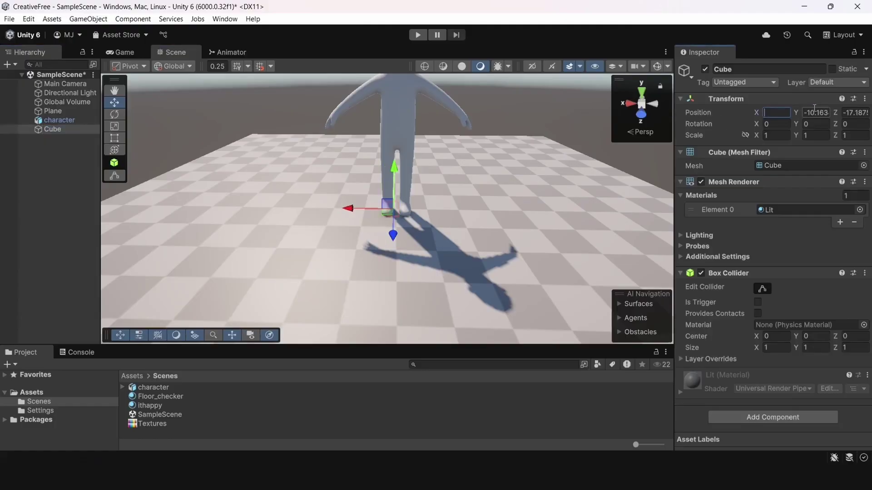
pyautogui.press('BackSpace')
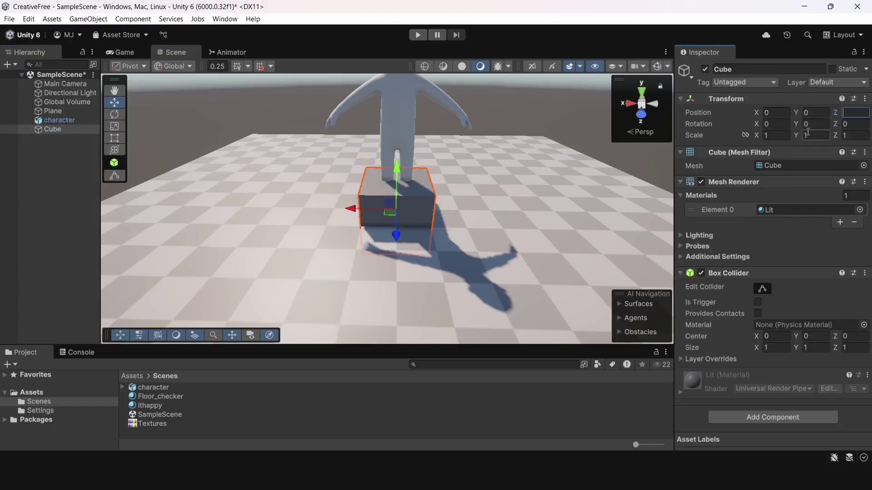
# - Raise the cube until it rests on the floor and stack a duplicate on top of it at Y 1.5 as a height reference
pyautogui.hotkey('shift', 'space')
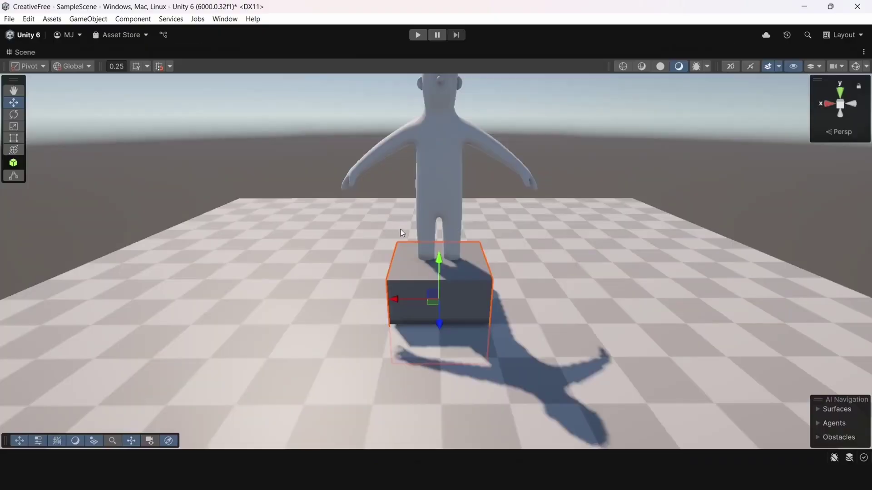
pyautogui.moveTo(439, 257); pyautogui.dragTo(433, 217)
pyautogui.moveTo(505, 234); pyautogui.dragTo(500, 185, button='right')
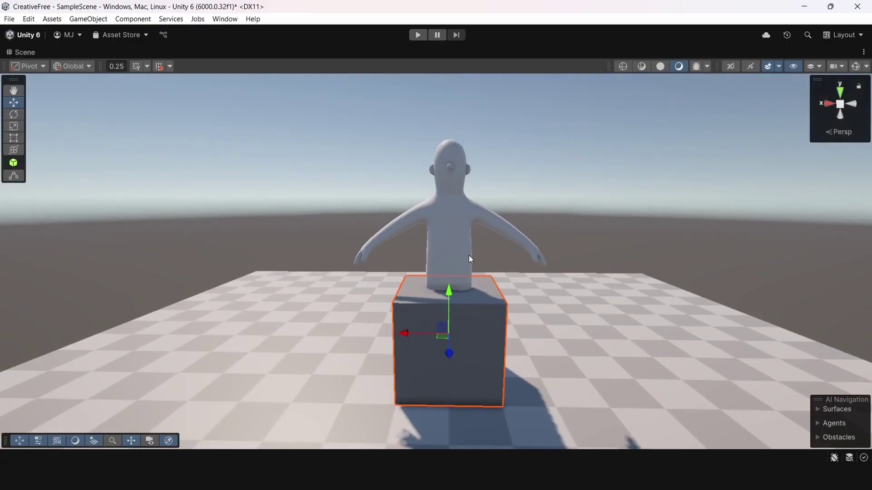
pyautogui.moveTo(451, 292); pyautogui.dragTo(451, 187)
pyautogui.click(557, 162)
pyautogui.moveTo(556, 162); pyautogui.dragTo(565, 235, button='right')
pyautogui.press('d')
pyautogui.click(565, 236)
pyautogui.click(565, 235)
pyautogui.hotkey('shift', 'space')
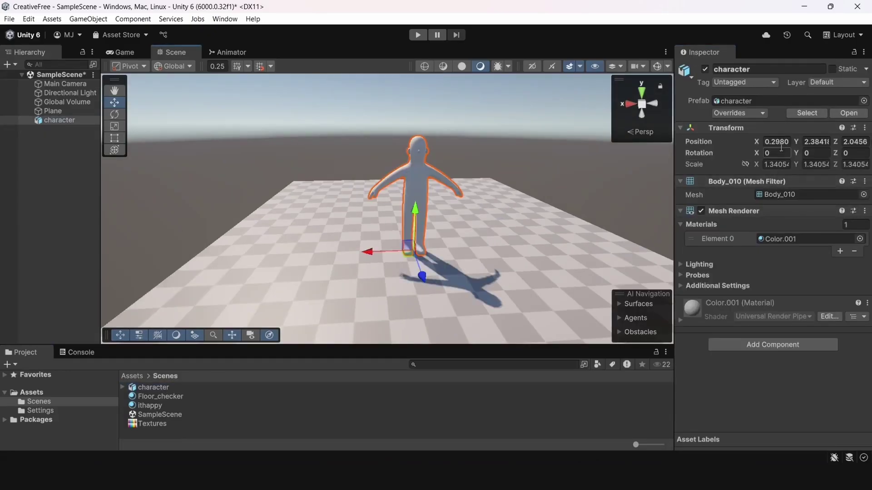
# - Bring the character to the scene origin by setting all three of its position values to 0
pyautogui.press('BackSpace')
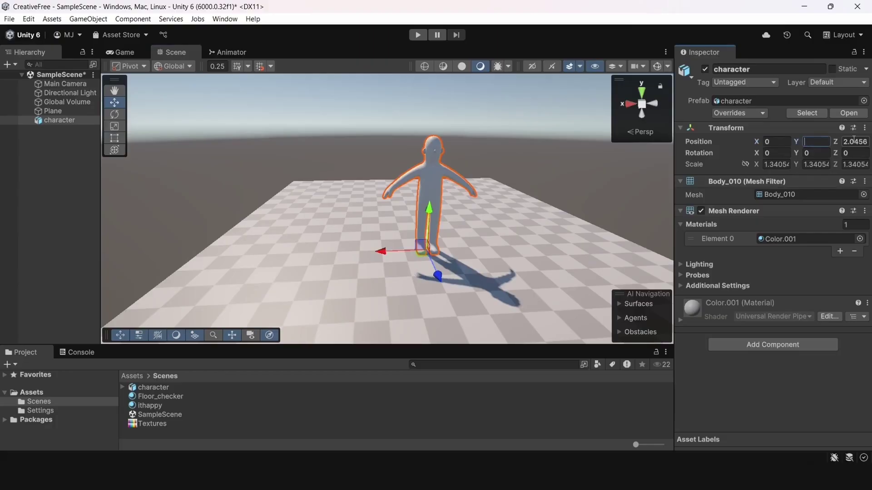
pyautogui.click(514, 116)
pyautogui.keyDown('alt'); pyautogui.moveTo(514, 116); pyautogui.dragTo(463, 176); pyautogui.keyUp('alt')
pyautogui.hotkey('shift', 'space')
pyautogui.keyDown('alt'); pyautogui.moveTo(475, 222); pyautogui.dragTo(477, 240); pyautogui.keyUp('alt')
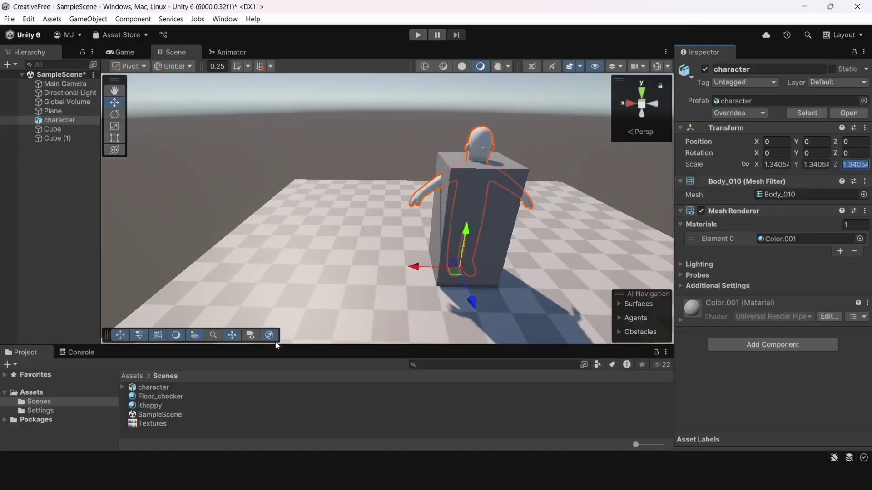
# - Open the Model import settings of the character asset with its Scale Factor ready for editing
pyautogui.click(168, 387)
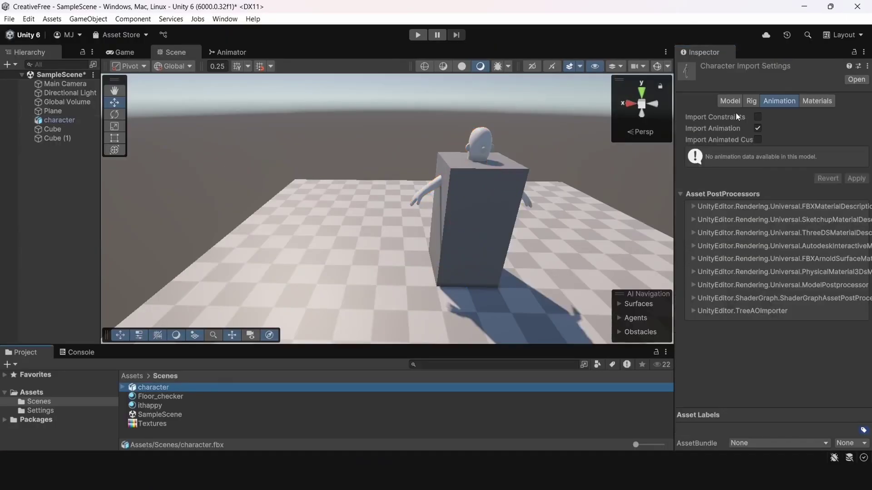
pyautogui.click(729, 100)
pyautogui.keyDown('alt'); pyautogui.moveTo(489, 154); pyautogui.dragTo(439, 161); pyautogui.keyUp('alt')
pyautogui.moveTo(439, 161); pyautogui.dragTo(439, 161, button='right')
pyautogui.press('w')
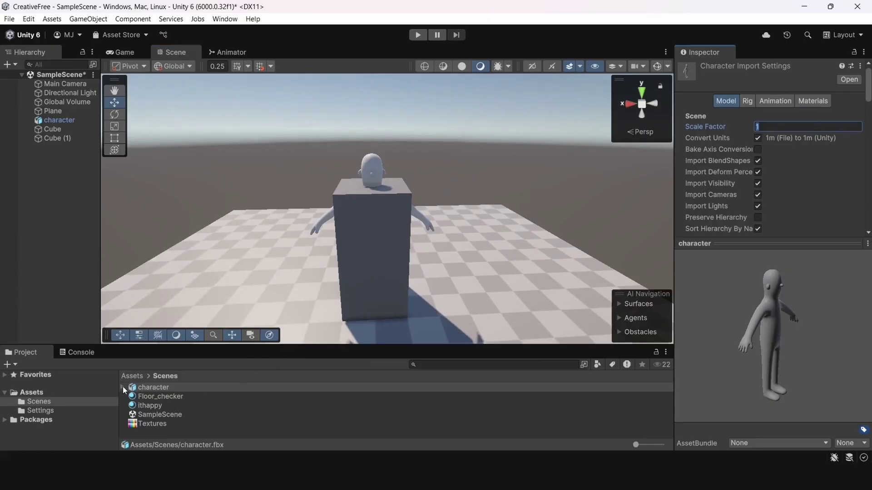
# - Open Calculator, check the scene character's scale and divide 1 by 1.34
pyautogui.press('super')
pyautogui.write('calci')
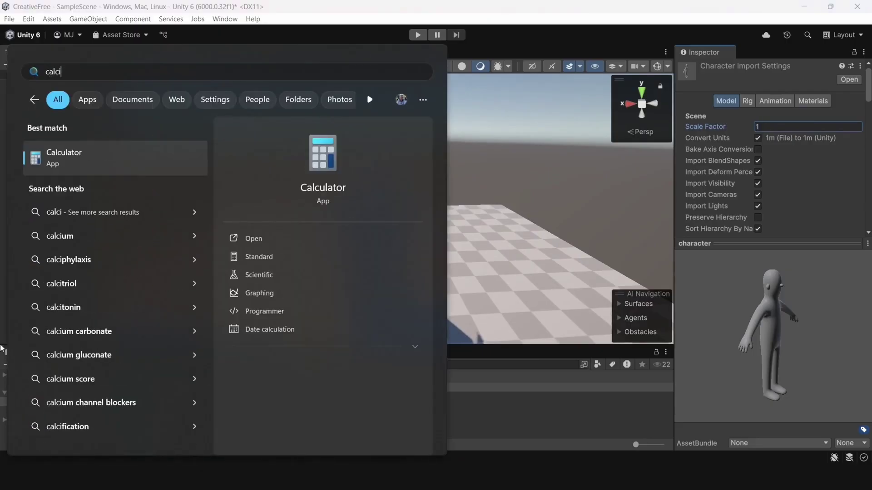
pyautogui.click(146, 165)
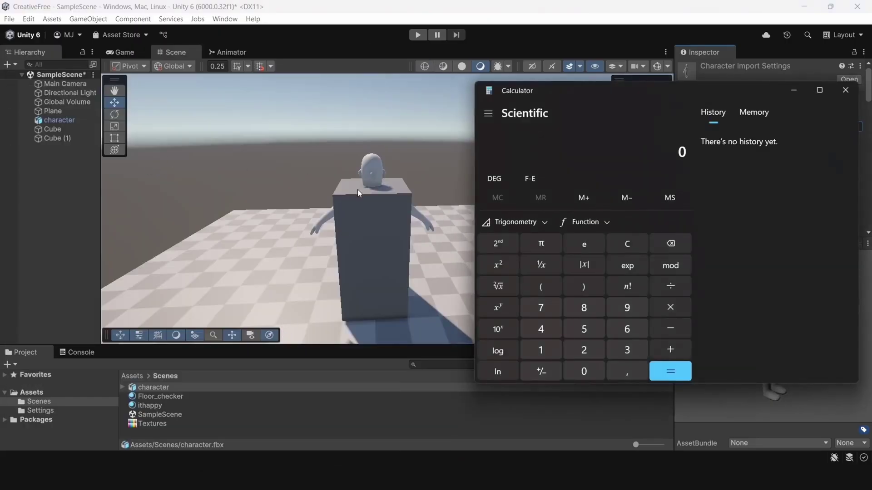
pyautogui.click(358, 188)
pyautogui.hotkey('alt', 'Tab')
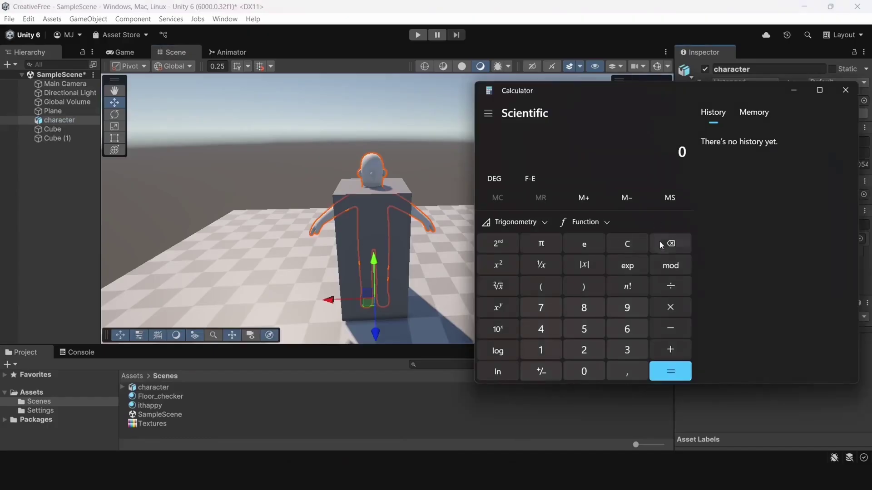
pyautogui.click(663, 288)
pyautogui.write('1,34')
pyautogui.press('Return')
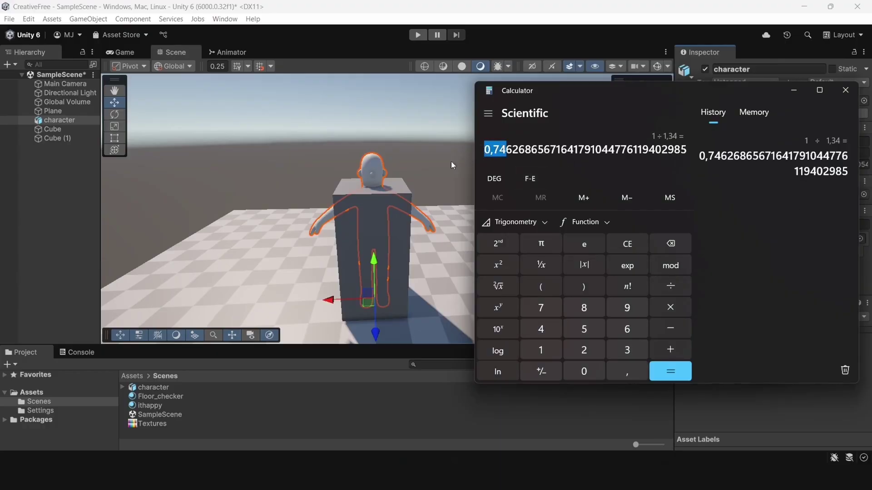
# - Switch back to Unity, set the Scale Factor in the character asset's import settings to 0.74 and apply it
pyautogui.hotkey('alt', 'Tab')
pyautogui.click(139, 388)
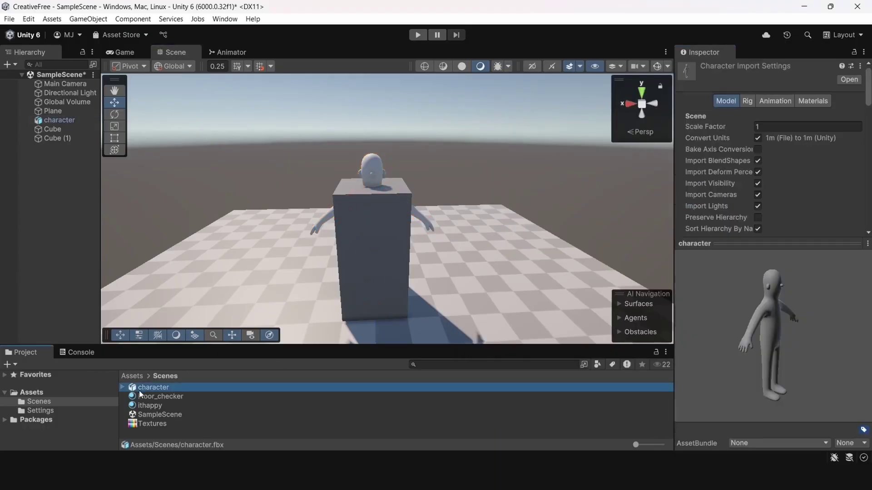
pyautogui.write('0,74')
pyautogui.scroll(-10, 832, 226)
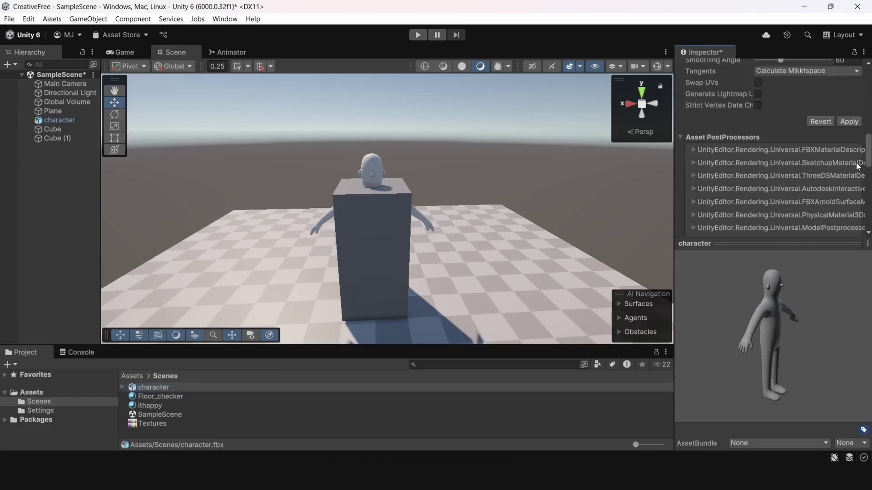
# - Select both stacked cubes and move them together along the X axis to stand beside the character
pyautogui.click(472, 197)
pyautogui.click(398, 235)
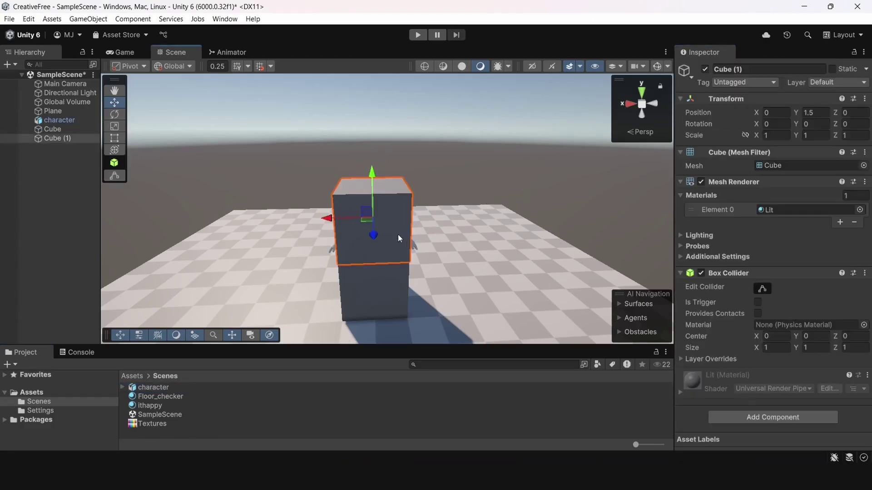
pyautogui.keyDown('shift'); pyautogui.click(384, 272); pyautogui.keyUp('shift')
pyautogui.moveTo(336, 278); pyautogui.dragTo(307, 279)
pyautogui.moveTo(307, 279); pyautogui.dragTo(285, 281)
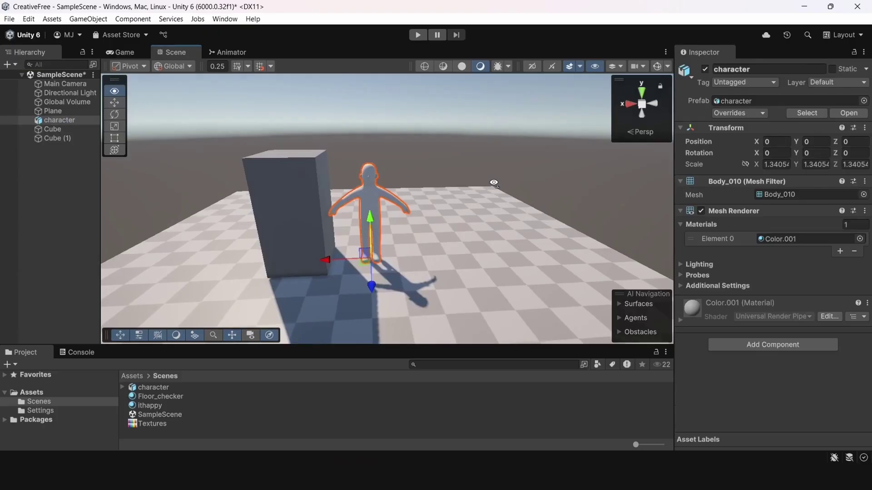
# - Place additional instances of the character asset in the scene beside the original character
pyautogui.moveTo(395, 251); pyautogui.dragTo(374, 258, button='right')
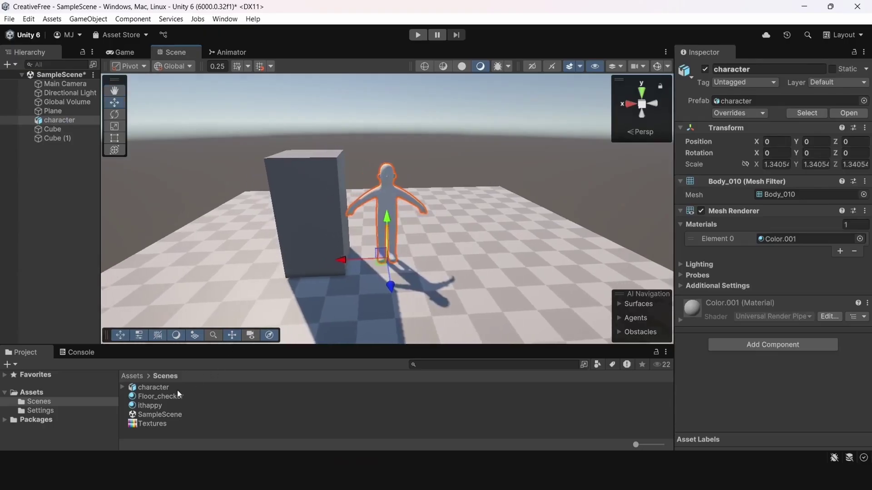
pyautogui.moveTo(154, 389); pyautogui.dragTo(453, 261)
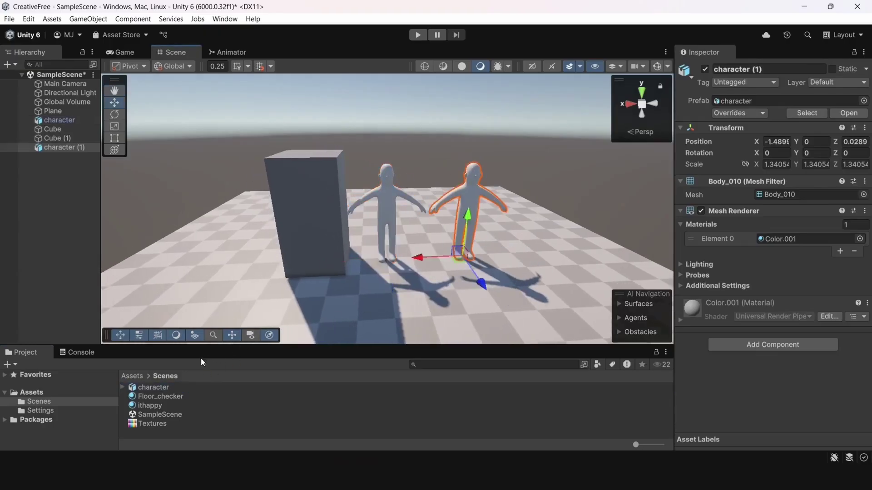
pyautogui.moveTo(152, 387); pyautogui.dragTo(424, 282)
pyautogui.scroll(5, 489, 140)
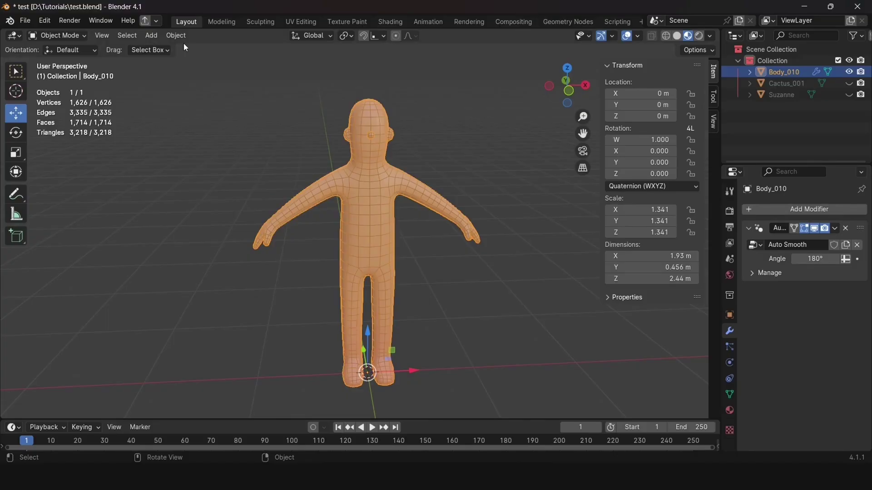
# - Switch to Blender, check the scale of the Body_010 character and apply all transforms to it
pyautogui.moveTo(468, 113); pyautogui.dragTo(589, 214, button='middle')
pyautogui.click(658, 210)
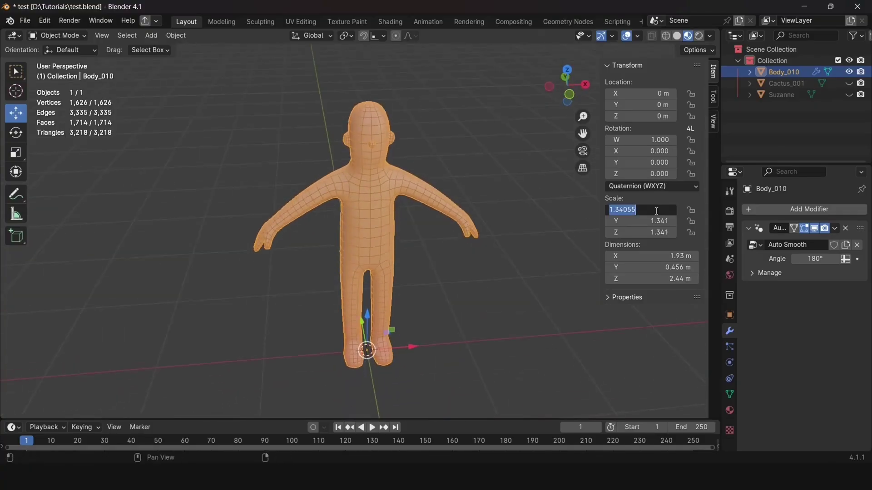
pyautogui.press('Return')
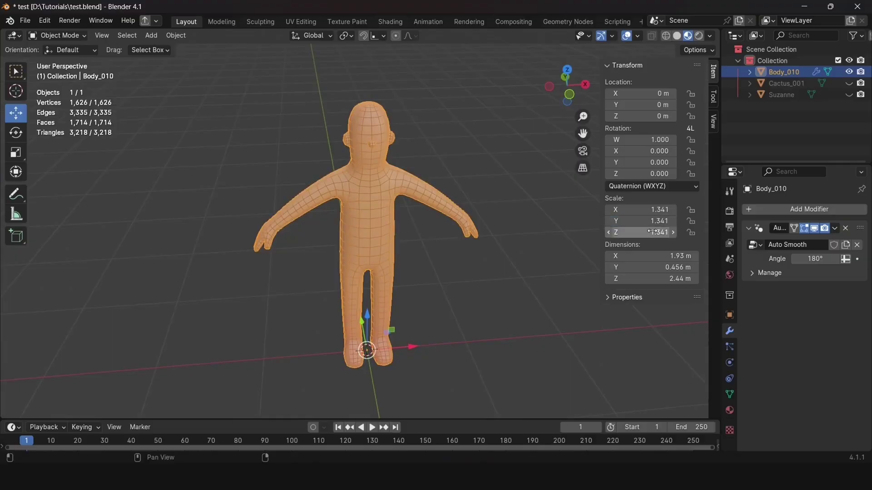
pyautogui.click(174, 35)
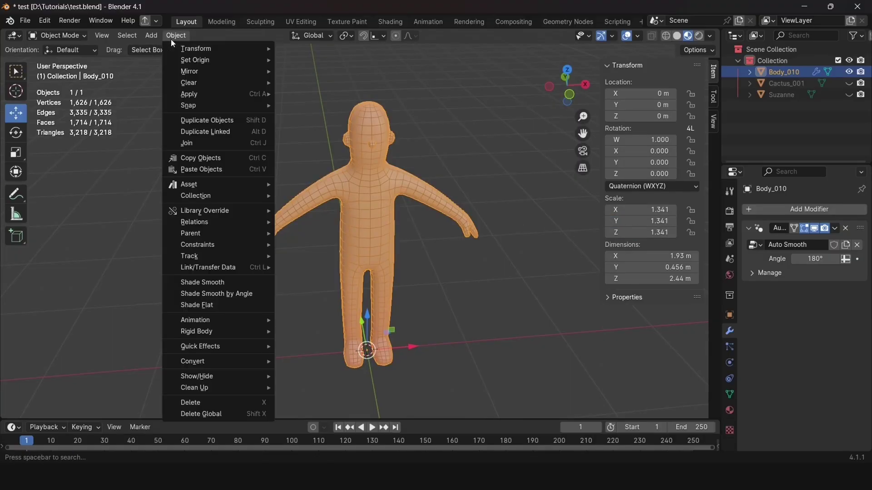
pyautogui.moveTo(199, 94)
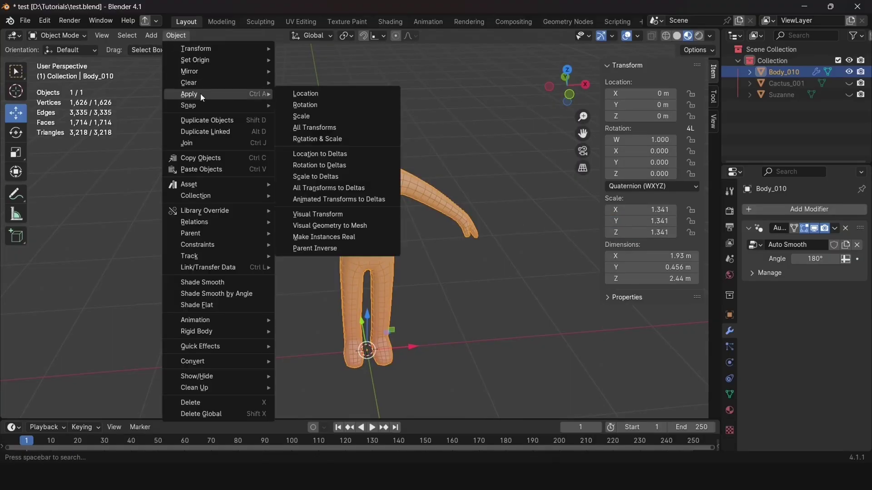
pyautogui.click(320, 128)
pyautogui.moveTo(406, 174); pyautogui.dragTo(100, 63, button='middle')
# - Export the character as FBX, overwriting character.fbx in the Tutorials folder
pyautogui.click(25, 21)
pyautogui.moveTo(60, 186)
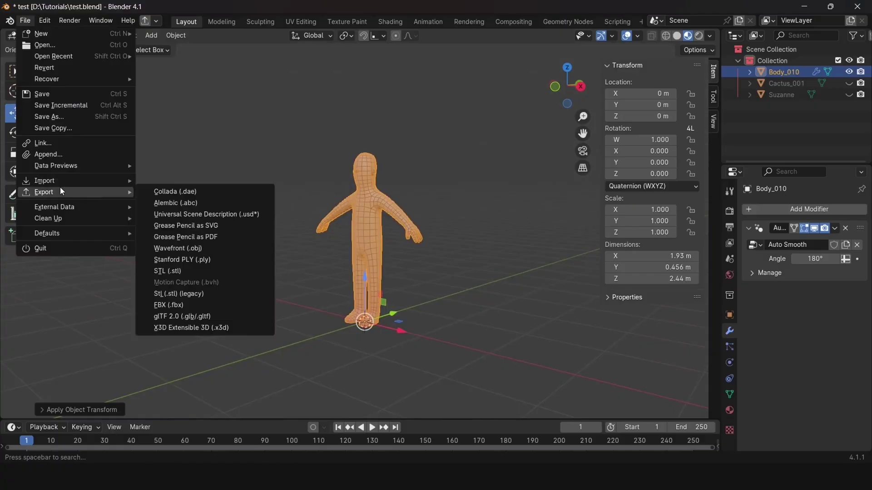
pyautogui.click(173, 305)
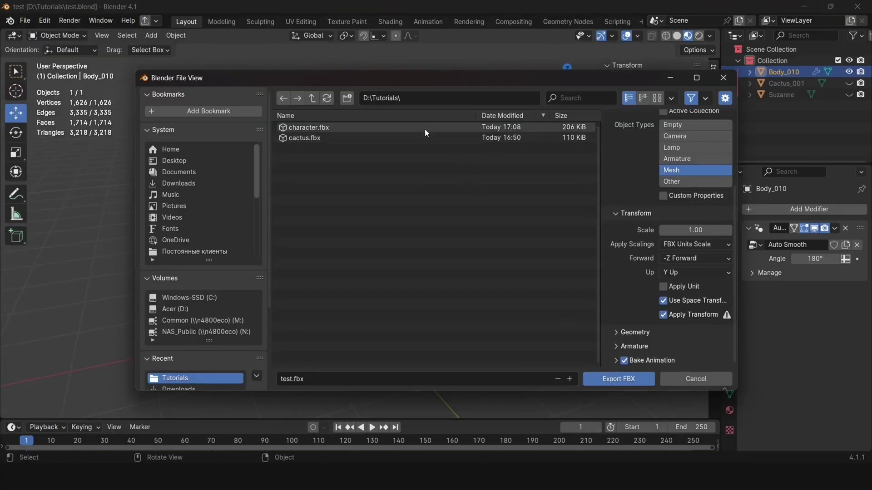
pyautogui.click(424, 128)
pyautogui.click(603, 382)
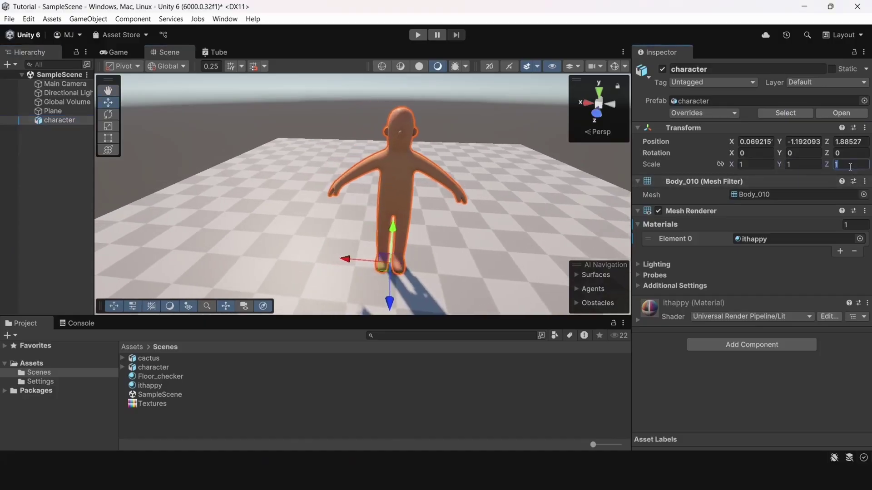
# - Switch to Unity, shift the re-exported character slightly on the checkered floor and deselect it
pyautogui.scroll(-3, 483, 195)
pyautogui.moveTo(483, 195); pyautogui.dragTo(444, 189, button='middle')
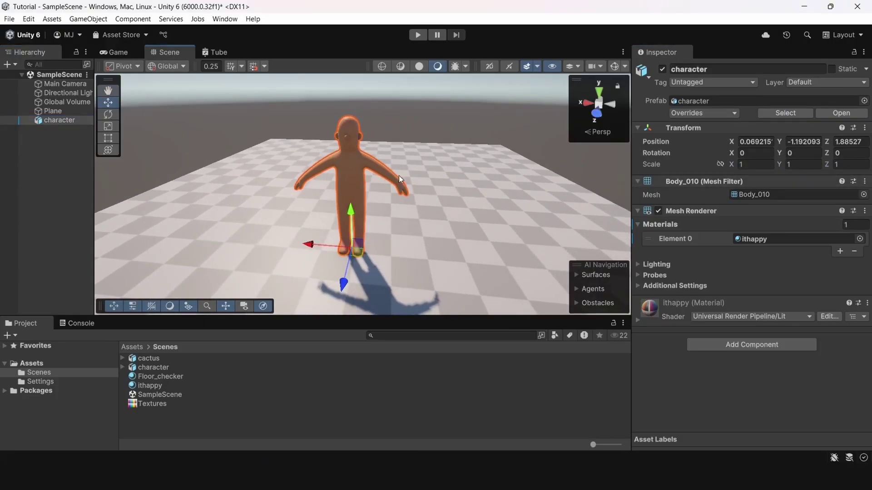
pyautogui.moveTo(356, 245)
pyautogui.mouseDown()
pyautogui.moveTo(379, 252)
pyautogui.moveTo(368, 237)
pyautogui.mouseUp()
pyautogui.click(421, 122)
pyautogui.scroll(-3, 421, 121)
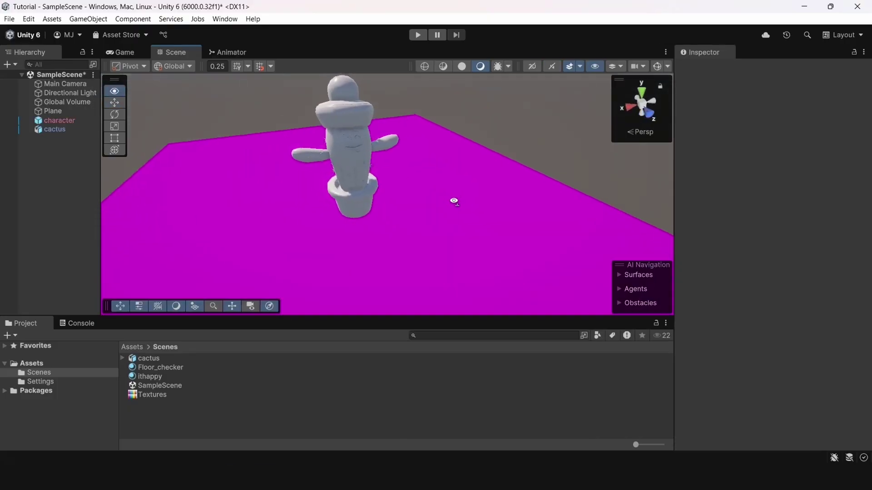
# - Inspect the cactus and the magenta floor, select the Plane and expand its Floor_checker material's settings
pyautogui.click(458, 208)
pyautogui.keyDown('alt'); pyautogui.moveTo(458, 208); pyautogui.dragTo(358, 148); pyautogui.keyUp('alt')
pyautogui.moveTo(357, 148); pyautogui.dragTo(303, 123, button='right')
pyautogui.click(395, 175)
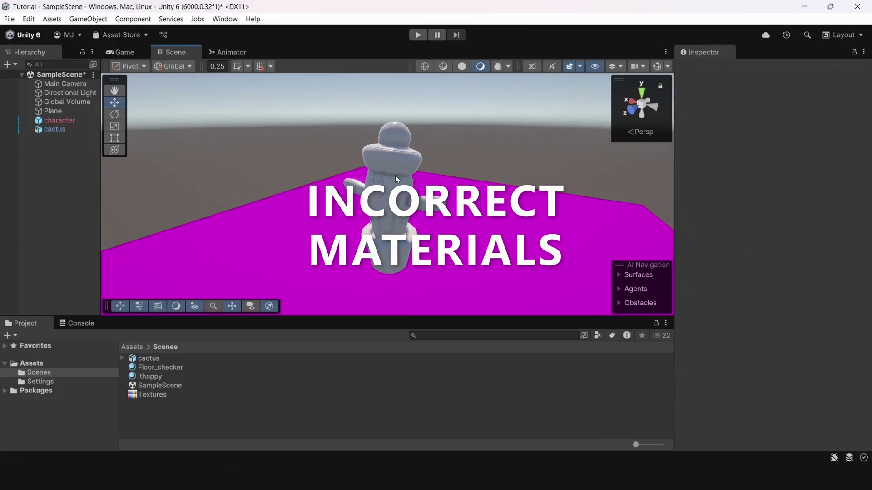
pyautogui.moveTo(395, 175); pyautogui.dragTo(445, 173, button='right')
pyautogui.keyDown('alt'); pyautogui.moveTo(445, 174); pyautogui.dragTo(409, 138); pyautogui.keyUp('alt')
pyautogui.click(475, 196)
pyautogui.keyDown('alt'); pyautogui.moveTo(475, 194); pyautogui.dragTo(474, 207); pyautogui.keyUp('alt')
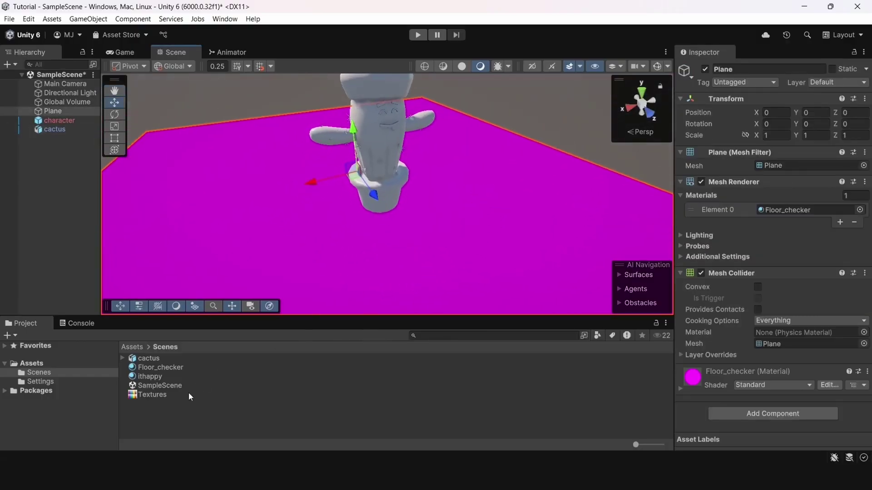
pyautogui.click(688, 389)
pyautogui.scroll(-5, 719, 311)
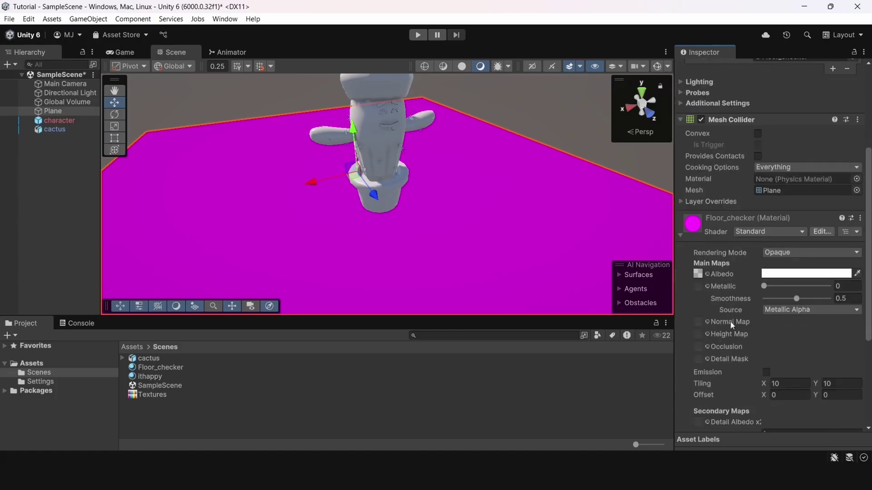
# - Change the Floor_checker material's shader to Universal Render Pipeline Lit and look over the floor and cactus
pyautogui.click(763, 233)
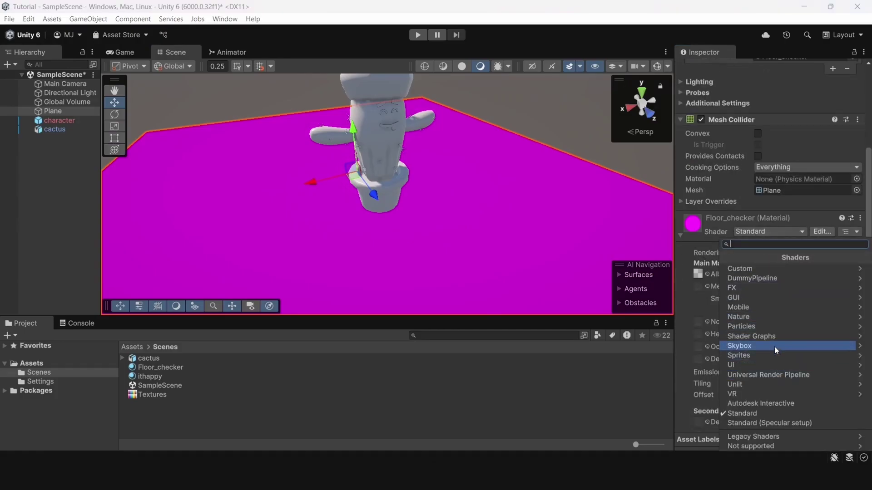
pyautogui.click(766, 373)
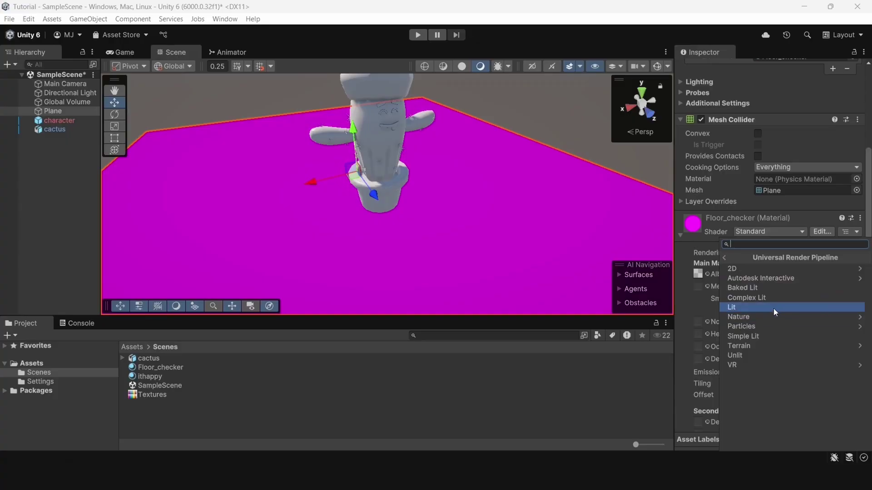
pyautogui.click(762, 308)
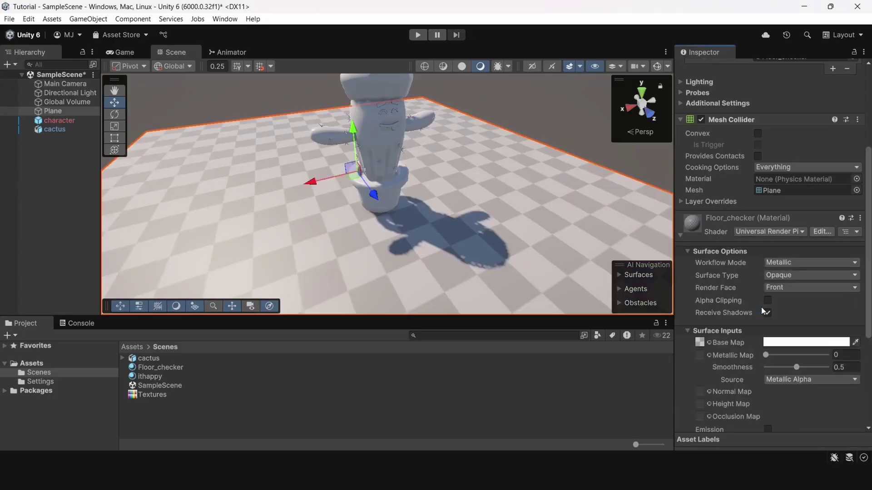
pyautogui.moveTo(497, 168); pyautogui.dragTo(342, 170, button='right')
pyautogui.press('d')
pyautogui.press('s')
pyautogui.press('w')
pyautogui.click(449, 117)
pyautogui.press('d')
# - Open the project's Graphics settings and check which Default Render Pipeline asset is assigned
pyautogui.click(29, 19)
pyautogui.click(77, 335)
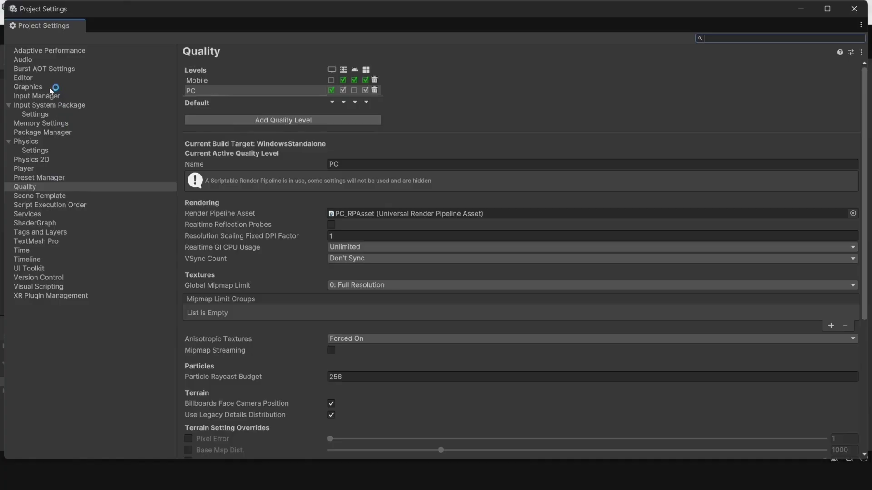
pyautogui.click(36, 88)
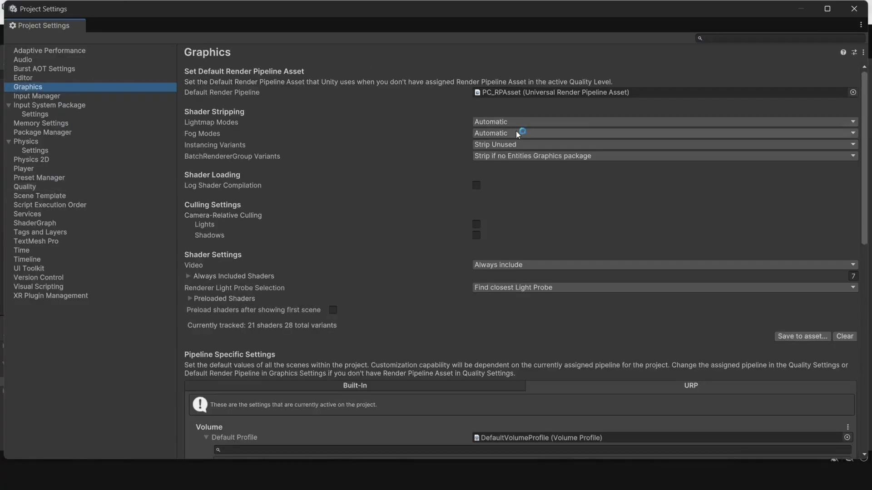
pyautogui.click(541, 92)
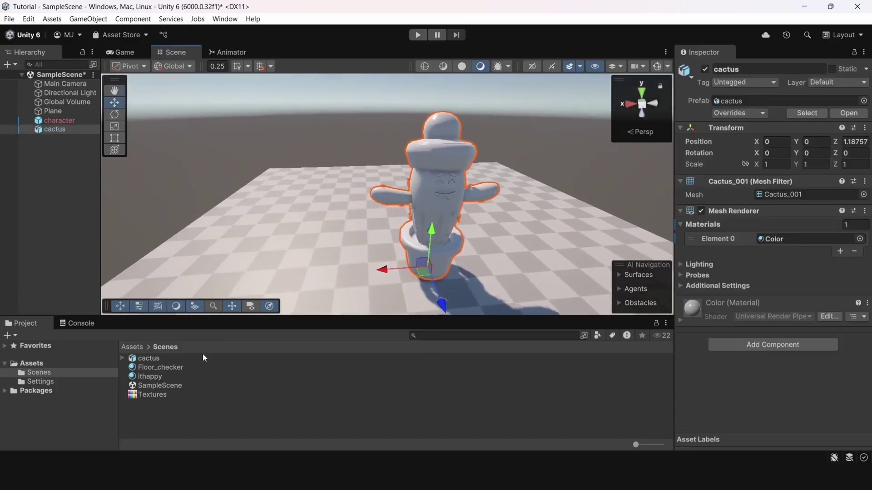
# - Change the ithappy material's shader to Universal Render Pipeline Lit
pyautogui.click(174, 378)
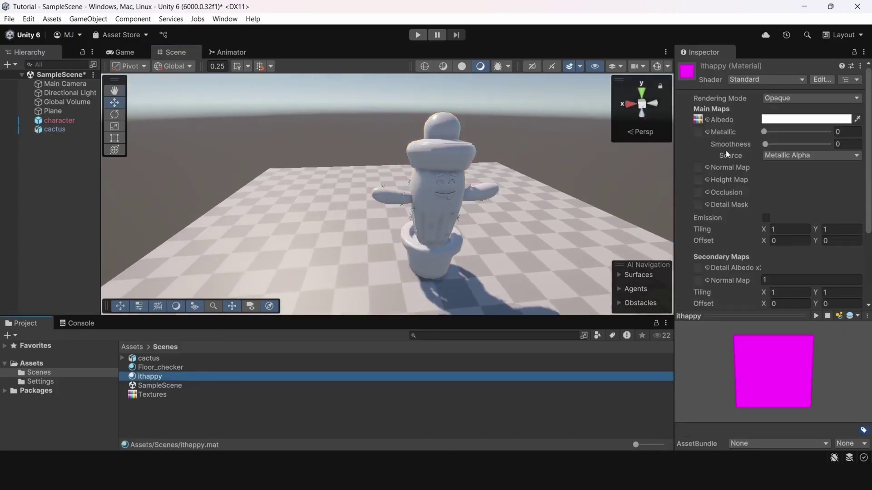
pyautogui.scroll(-3, 782, 137)
pyautogui.scroll(3, 740, 157)
pyautogui.click(745, 79)
pyautogui.click(786, 218)
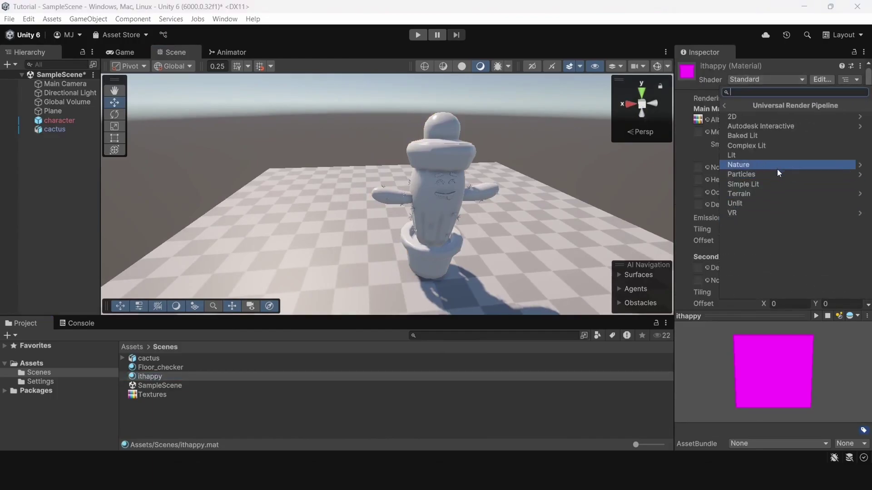
pyautogui.click(763, 156)
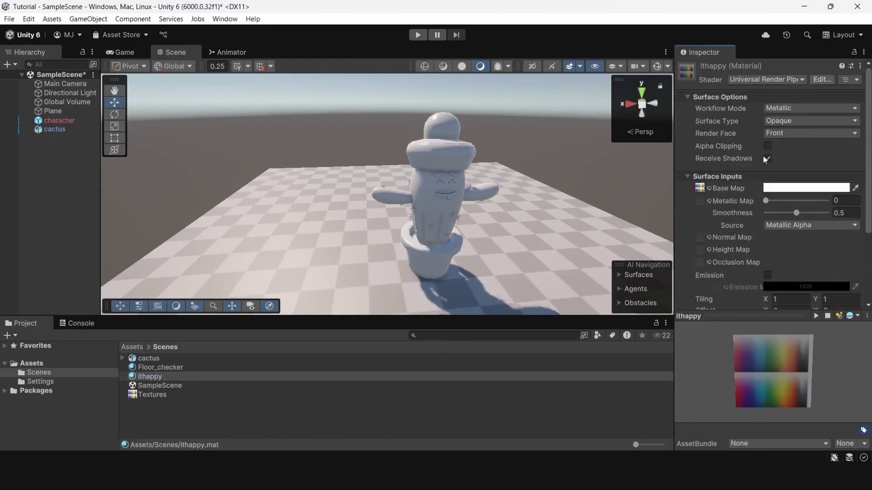
# - Assign the Textures image as the ithappy material's Base Map
pyautogui.click(709, 187)
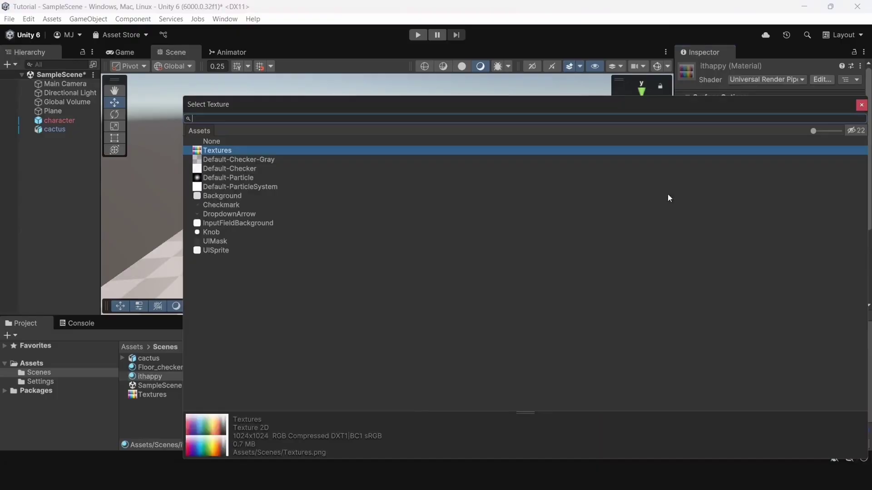
pyautogui.doubleClick(216, 150)
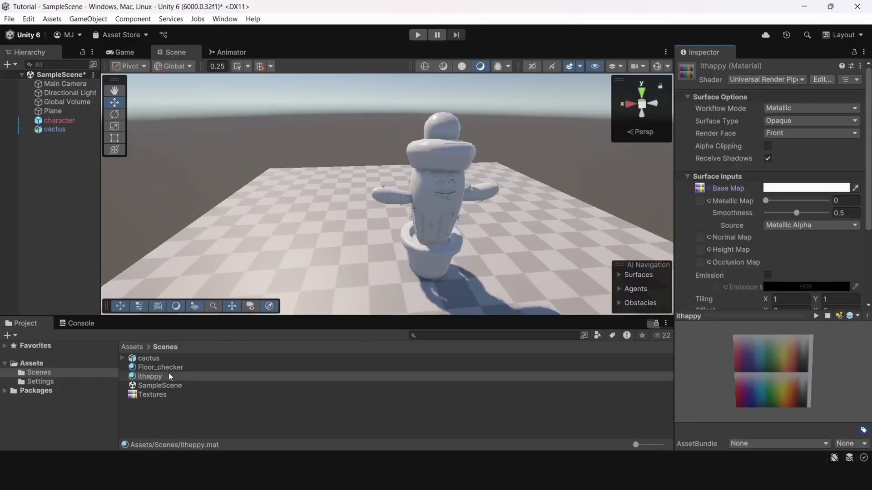
pyautogui.moveTo(152, 395); pyautogui.dragTo(701, 189)
pyautogui.click(152, 395)
# - Apply the ithappy material to the cactus in the scene and view it from another angle
pyautogui.moveTo(149, 376); pyautogui.dragTo(431, 185)
pyautogui.click(482, 139)
pyautogui.keyDown('alt'); pyautogui.moveTo(482, 140); pyautogui.dragTo(359, 180); pyautogui.keyUp('alt')
pyautogui.click(358, 177)
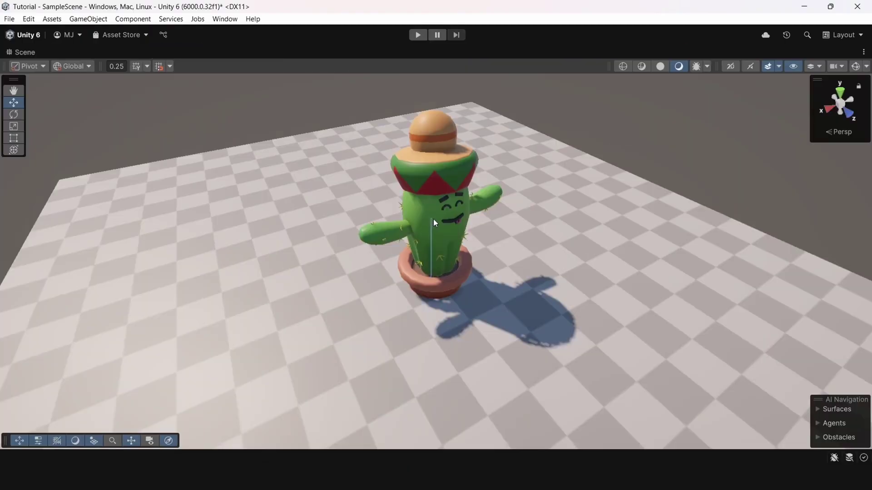
# - Select the textured cactus, nudge it slightly and examine its colours on the checkered floor
pyautogui.click(433, 219)
pyautogui.moveTo(436, 259); pyautogui.dragTo(436, 242)
pyautogui.moveTo(524, 199); pyautogui.dragTo(452, 147, button='right')
pyautogui.hotkey('shift', 'space')
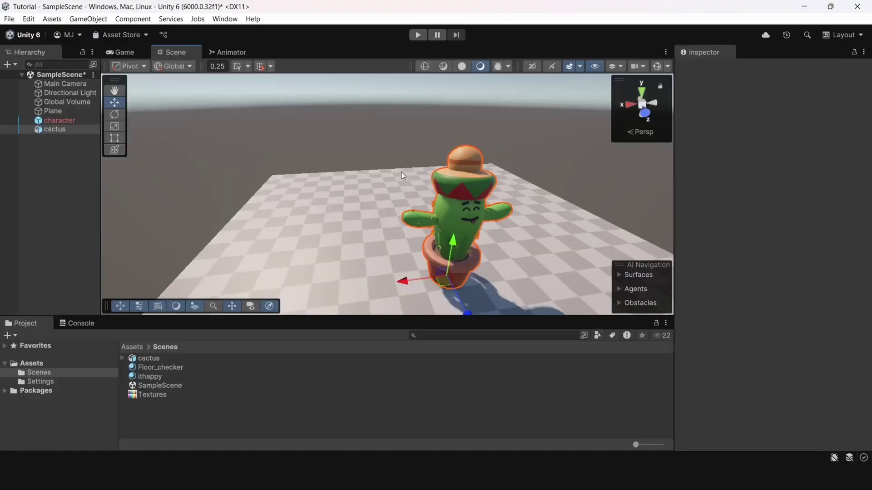
pyautogui.press('s')
pyautogui.moveTo(402, 172); pyautogui.dragTo(456, 168, button='right')
pyautogui.click(431, 127)
pyautogui.press('w')
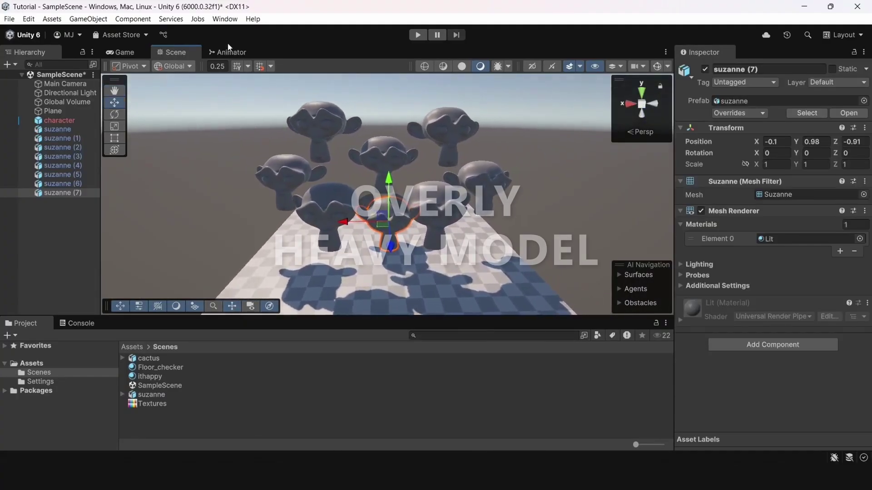
# - Align the Main Camera with the scene view so it frames the suzanne heads
pyautogui.click(134, 51)
pyautogui.click(171, 52)
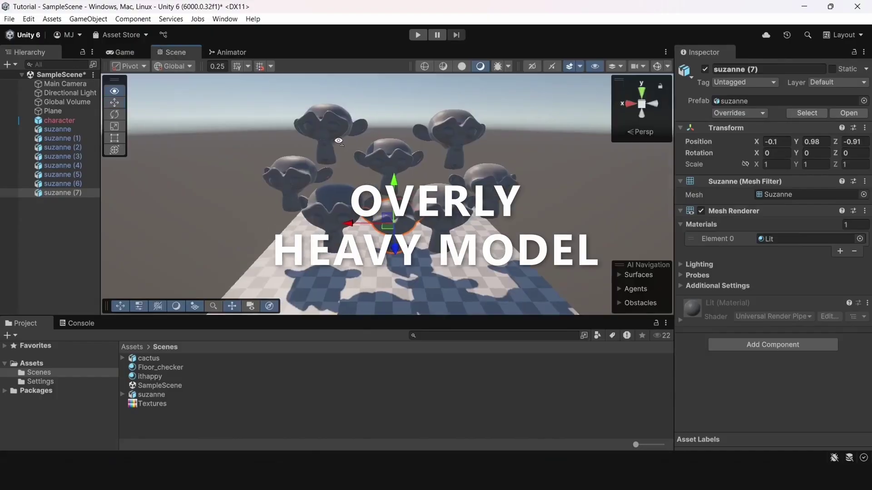
pyautogui.click(65, 83)
pyautogui.moveTo(319, 178); pyautogui.dragTo(320, 179, button='right')
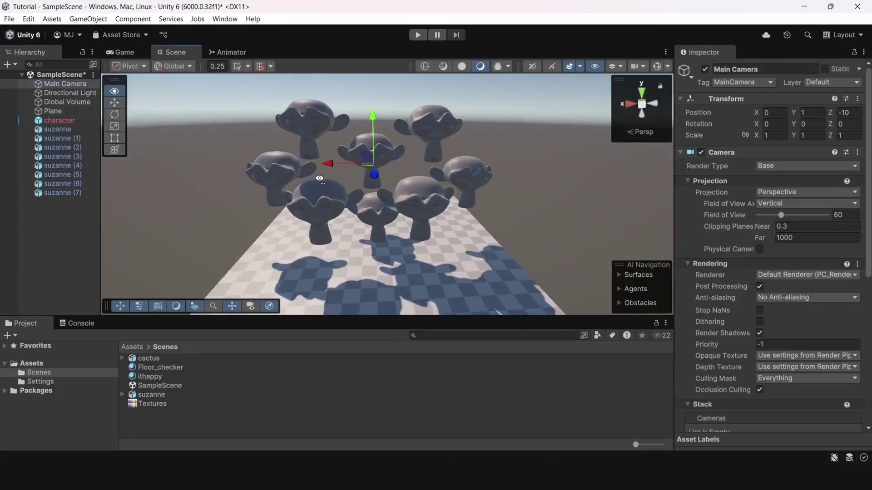
pyautogui.hotkey('ctrl', 'shift', 'f')
# - Delete the character object with the missing prefab from the scene and check the Main Camera's transform
pyautogui.click(72, 121)
pyautogui.click(299, 203)
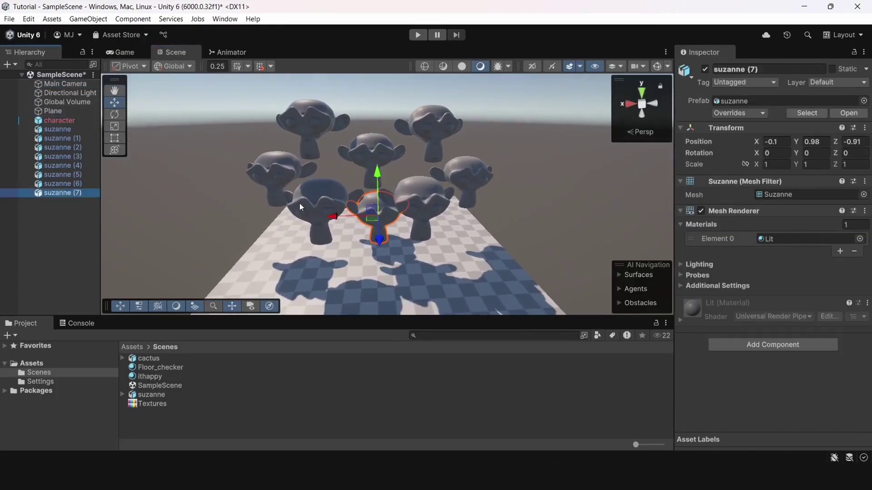
pyautogui.click(64, 120)
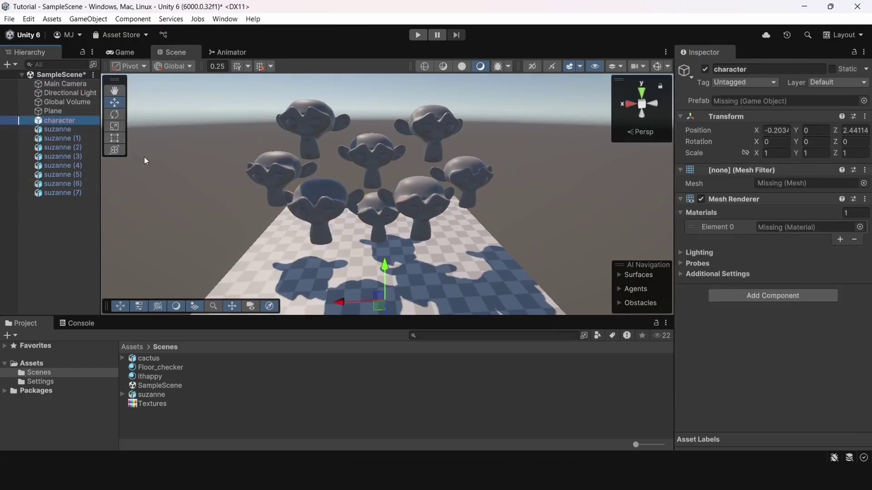
pyautogui.press('Delete')
pyautogui.click(48, 84)
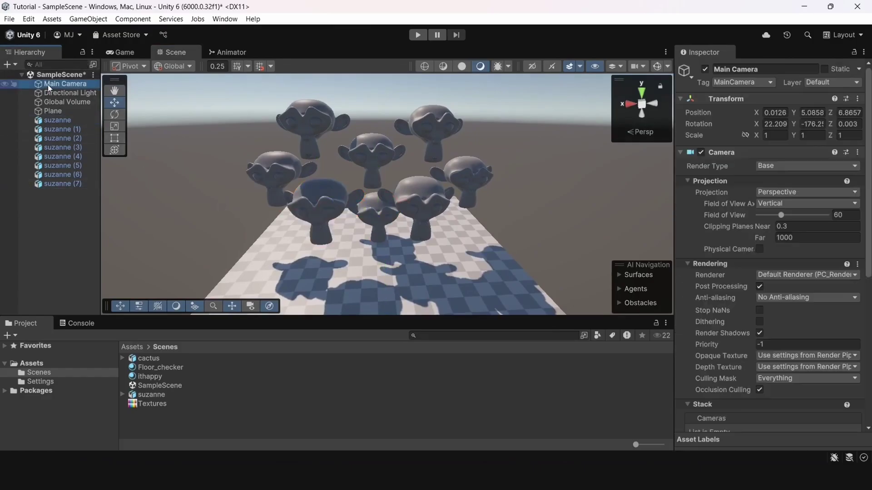
pyautogui.click(202, 118)
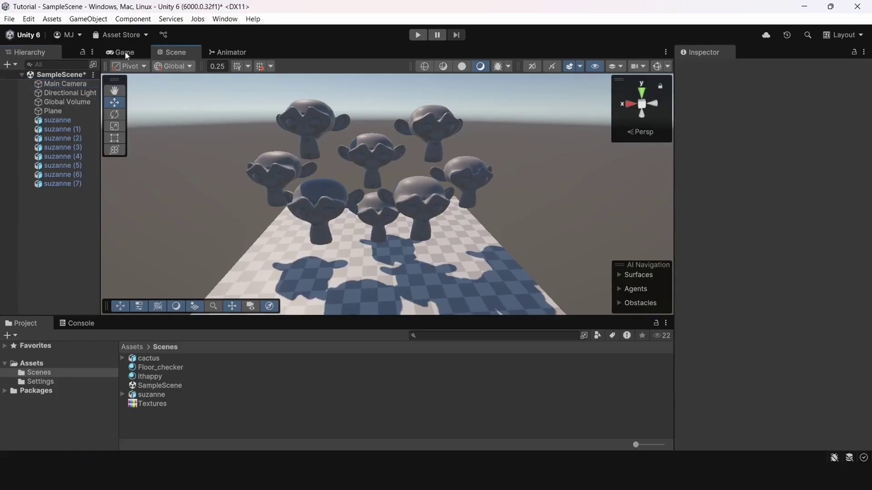
# - Show the Game view's rendering statistics, run the scene to check its performance, stop it and return to the Scene view
pyautogui.click(122, 51)
pyautogui.click(622, 65)
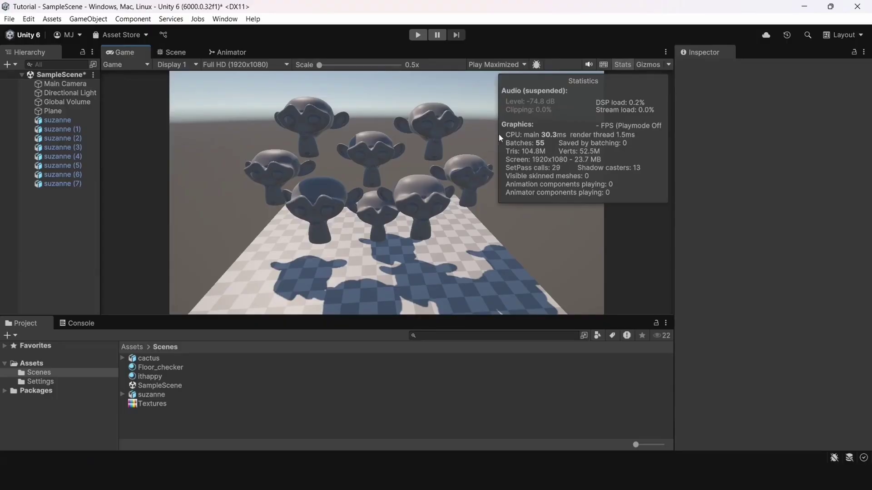
pyautogui.click(418, 36)
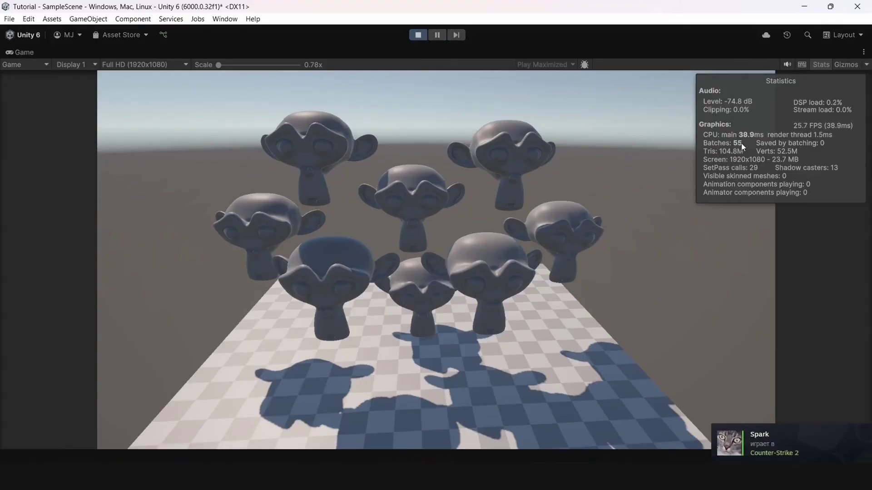
pyautogui.click(418, 35)
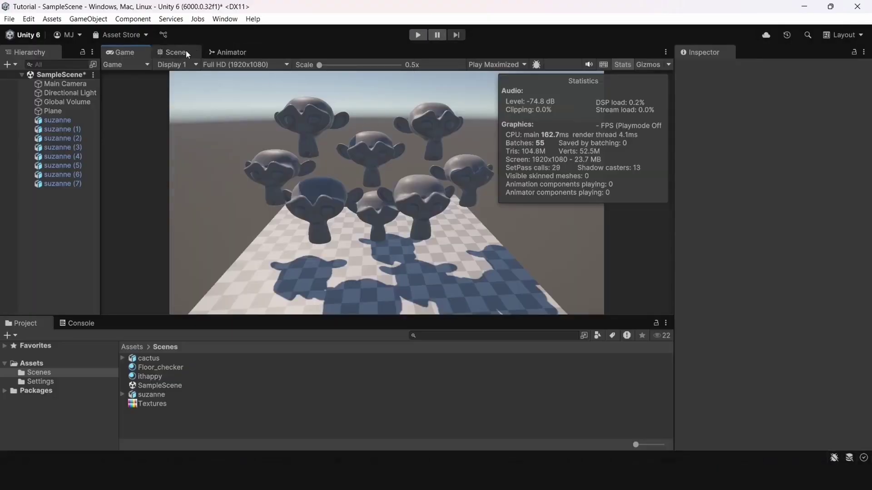
pyautogui.click(186, 55)
pyautogui.moveTo(339, 158); pyautogui.dragTo(350, 153, button='right')
pyautogui.press('s')
pyautogui.press('w')
pyautogui.click(353, 115)
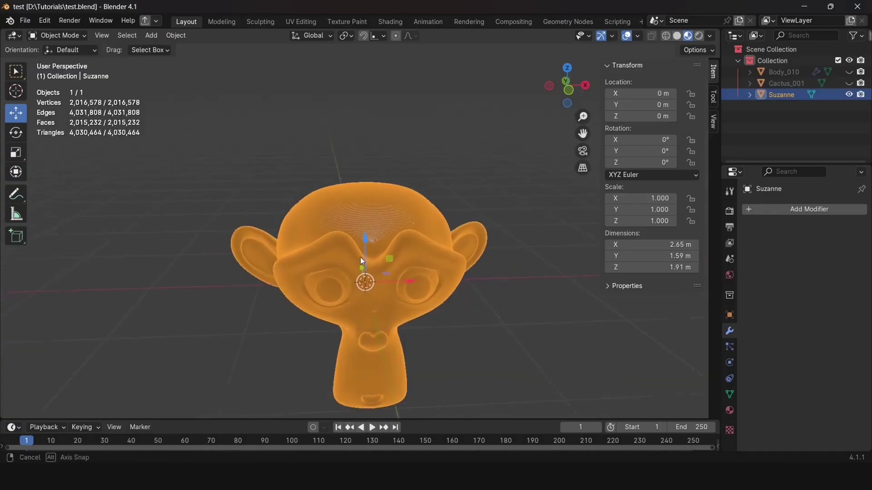
# - Switch to Blender and add a Decimate modifier with ratio 0.1 to Suzanne
pyautogui.moveTo(361, 257); pyautogui.dragTo(419, 284, button='middle')
pyautogui.click(821, 211)
pyautogui.moveTo(771, 266)
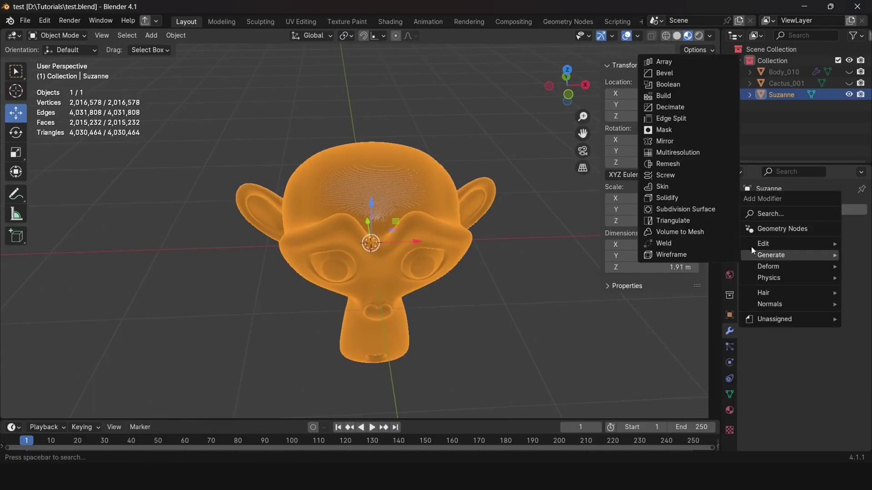
pyautogui.click(668, 107)
pyautogui.scroll(4, 421, 233)
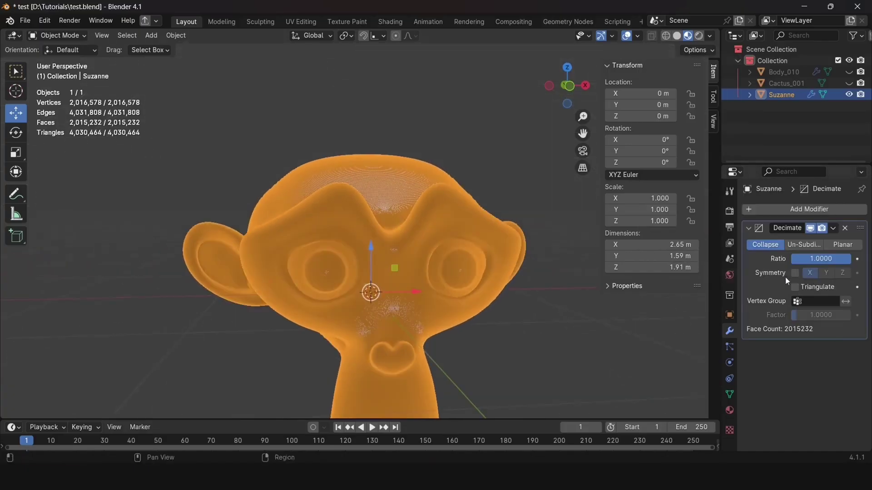
pyautogui.press('Return')
# - Convert the decimated Suzanne object to a mesh
pyautogui.rightClick(453, 248)
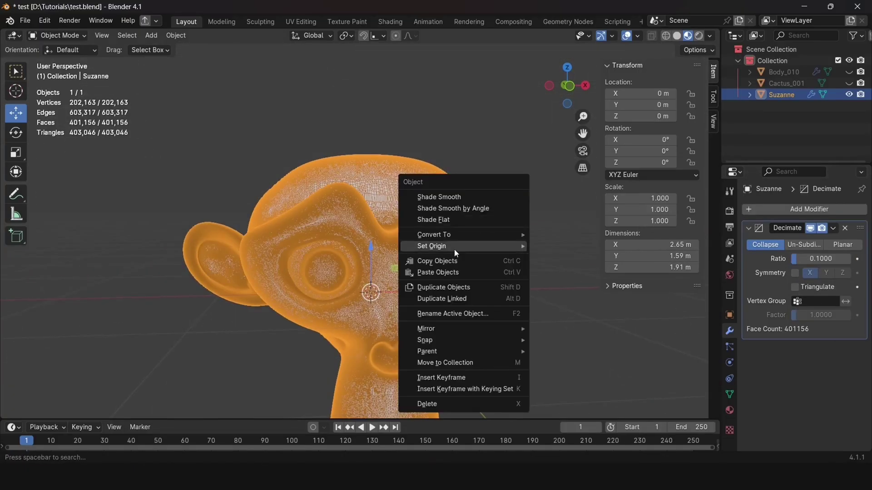
pyautogui.moveTo(454, 235)
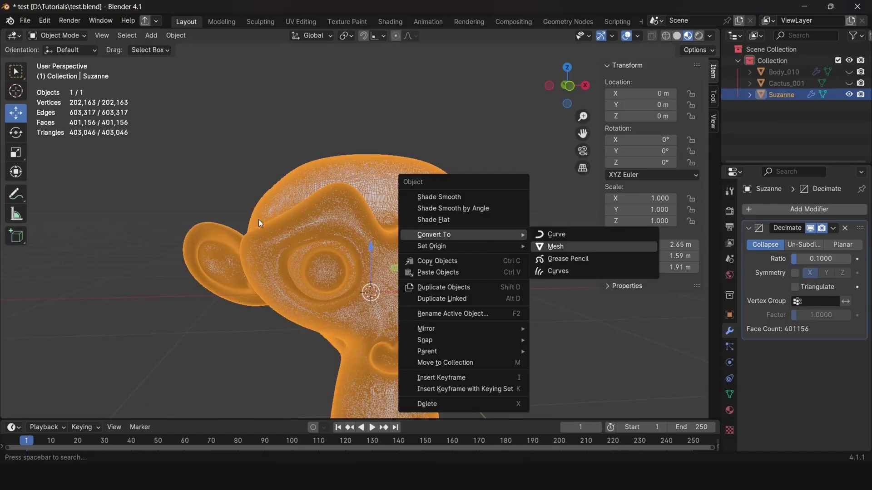
pyautogui.press('Return')
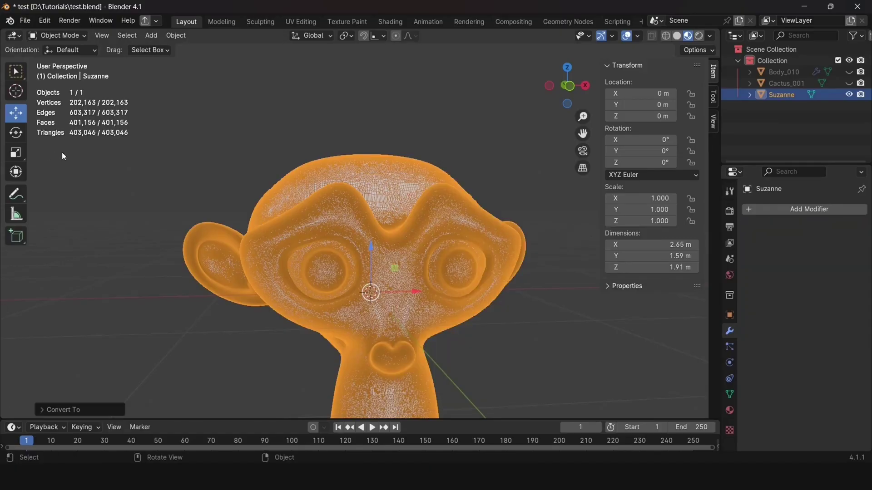
# - Add a second Decimate modifier to Suzanne and set its ratio to 0.05
pyautogui.click(800, 209)
pyautogui.click(667, 267)
pyautogui.click(798, 259)
pyautogui.write('0.05')
pyautogui.press('Return')
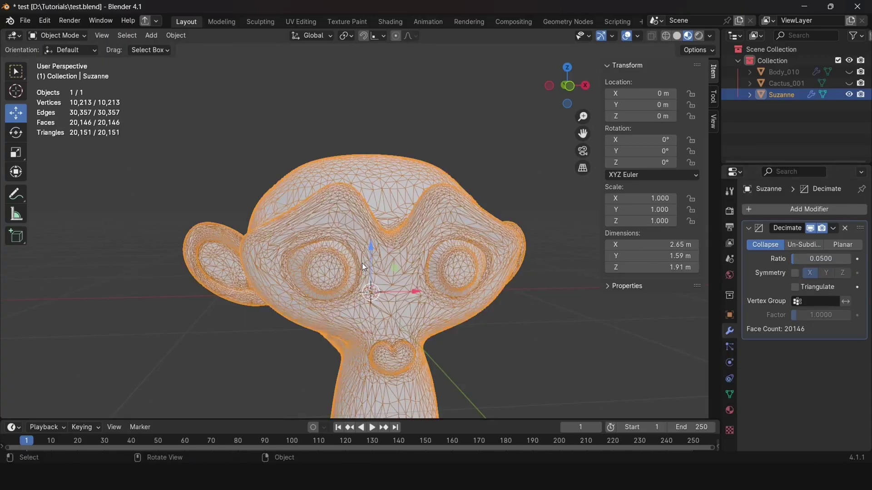
# - Convert Suzanne to a mesh to bake in the second decimation and inspect the reduced topology from several angles
pyautogui.rightClick(364, 262)
pyautogui.moveTo(354, 264)
pyautogui.click(473, 279)
pyautogui.moveTo(473, 280); pyautogui.dragTo(433, 278, button='middle')
pyautogui.click(426, 83)
pyautogui.scroll(-3, 459, 109)
pyautogui.moveTo(426, 83)
pyautogui.mouseDown(button='middle')
pyautogui.moveTo(460, 108)
pyautogui.moveTo(432, 91)
pyautogui.mouseUp(button='middle')
pyautogui.scroll(3, 363, 182)
pyautogui.click(261, 251)
pyautogui.scroll(-2, 260, 250)
# - Export the reduced Suzanne model in FBX format
pyautogui.click(10, 21)
pyautogui.click(20, 23)
pyautogui.moveTo(59, 196)
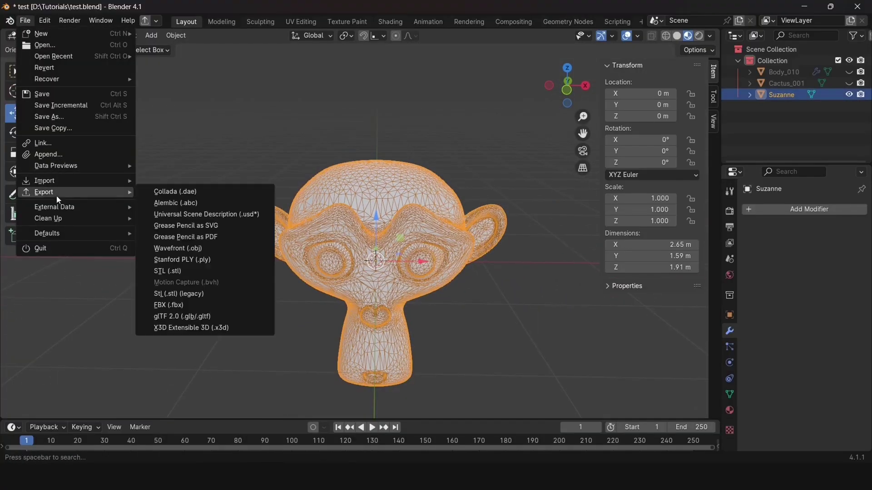
pyautogui.click(195, 302)
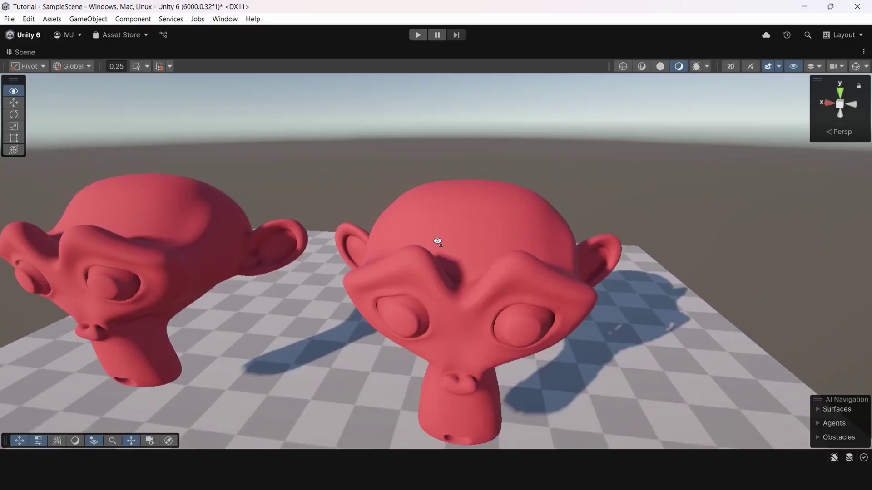
# - Switch to Unity and compare the two red suzanne heads up close and from a distance
pyautogui.moveTo(438, 243); pyautogui.dragTo(306, 287, button='right')
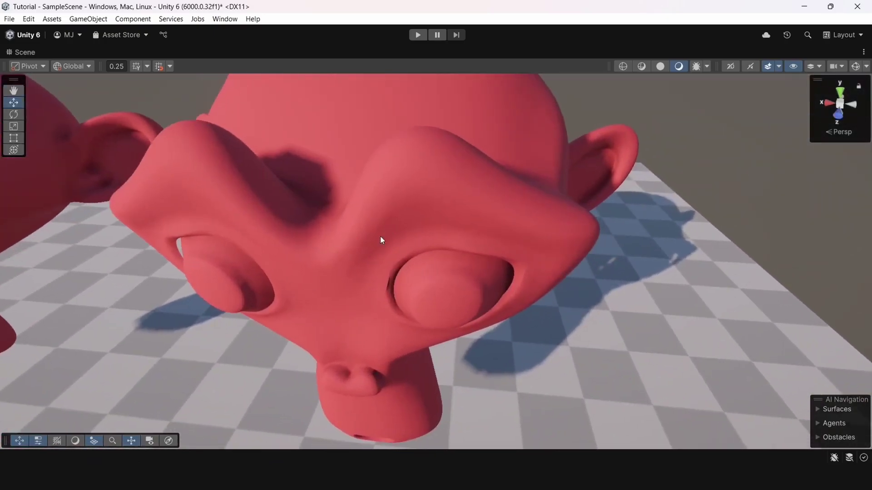
pyautogui.moveTo(400, 238); pyautogui.dragTo(483, 243, button='right')
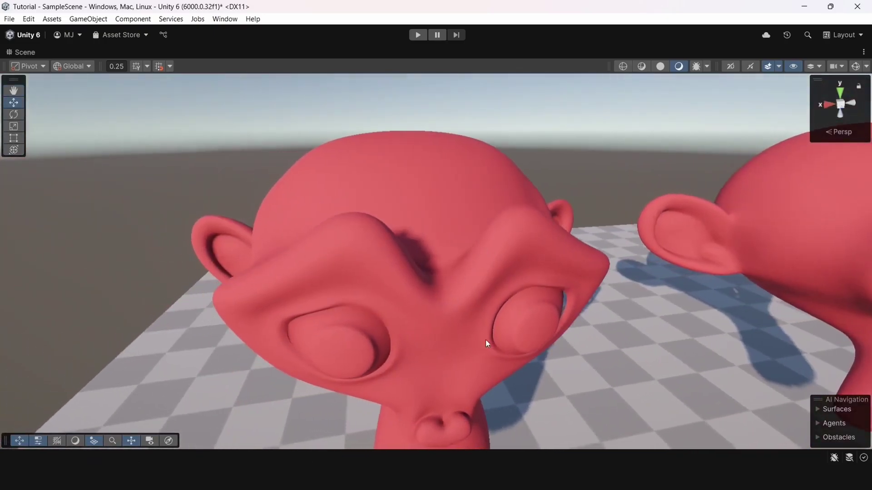
pyautogui.scroll(-10, 499, 299)
pyautogui.hotkey('shift', 'space')
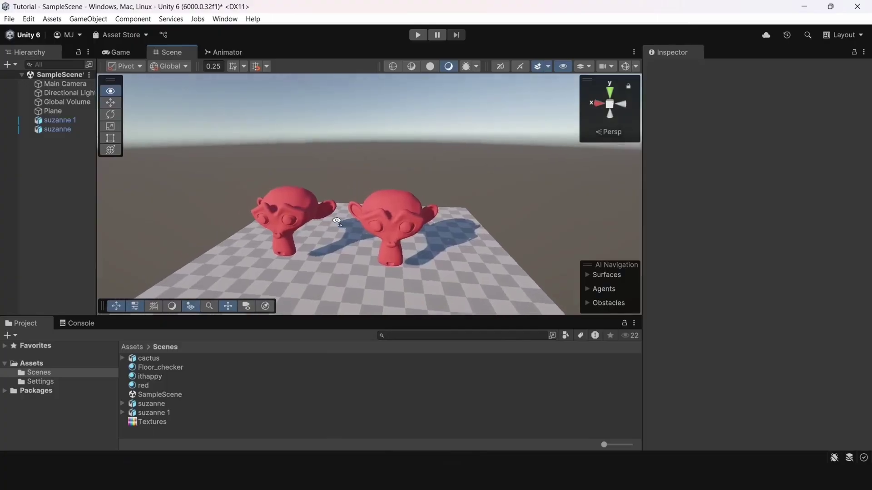
# - Select each suzanne head in turn, switch the scene view to wireframe, and compare the two mesh densities in the enlarged view
pyautogui.moveTo(336, 221); pyautogui.dragTo(298, 205, button='right')
pyautogui.click(297, 206)
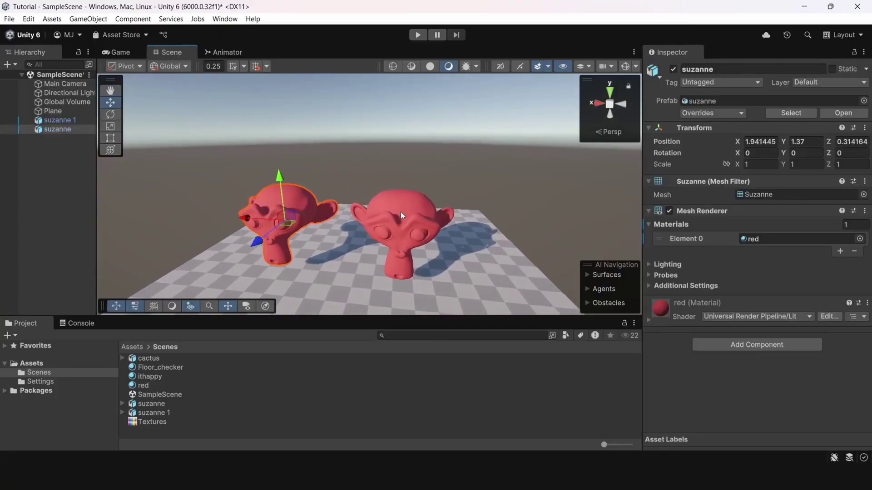
pyautogui.click(417, 210)
pyautogui.click(505, 138)
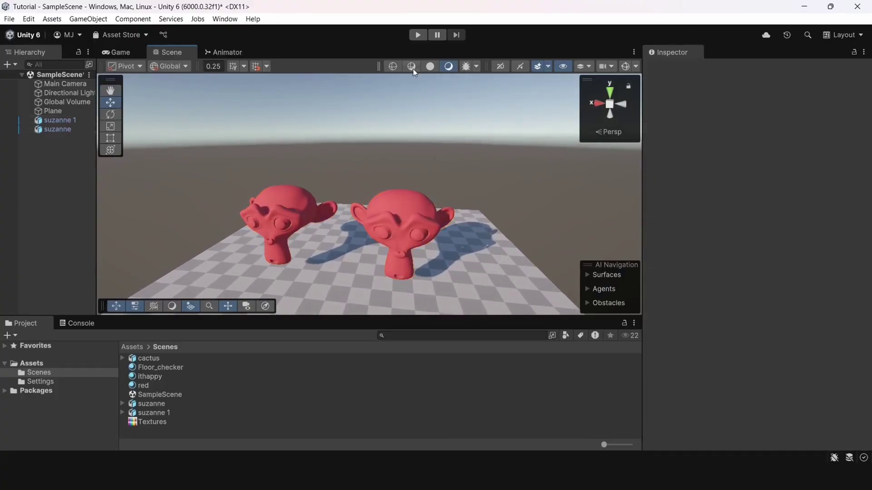
pyautogui.click(395, 67)
pyautogui.moveTo(408, 128); pyautogui.dragTo(393, 140, button='right')
pyautogui.hotkey('shift', 'space')
pyautogui.moveTo(420, 185); pyautogui.dragTo(630, 82, button='right')
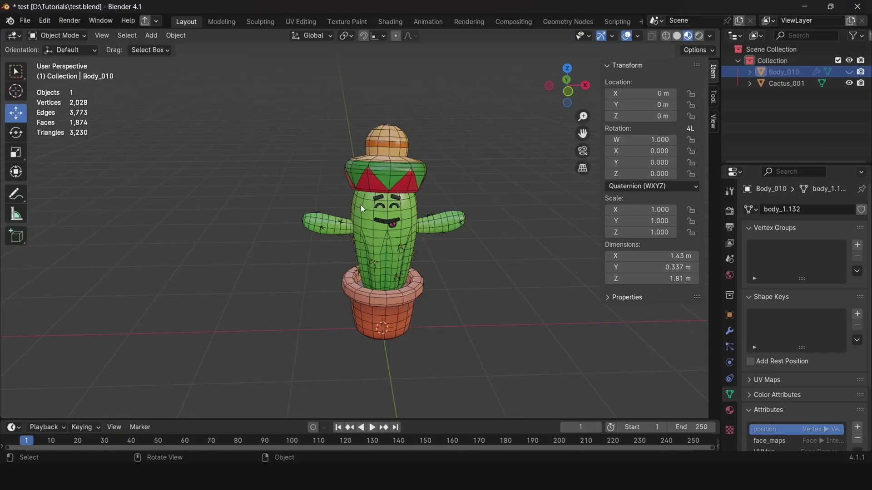
# - Switch to Blender and add a Decimate modifier to Cactus_001
pyautogui.moveTo(361, 205); pyautogui.dragTo(411, 264, button='middle')
pyautogui.click(730, 331)
pyautogui.click(773, 208)
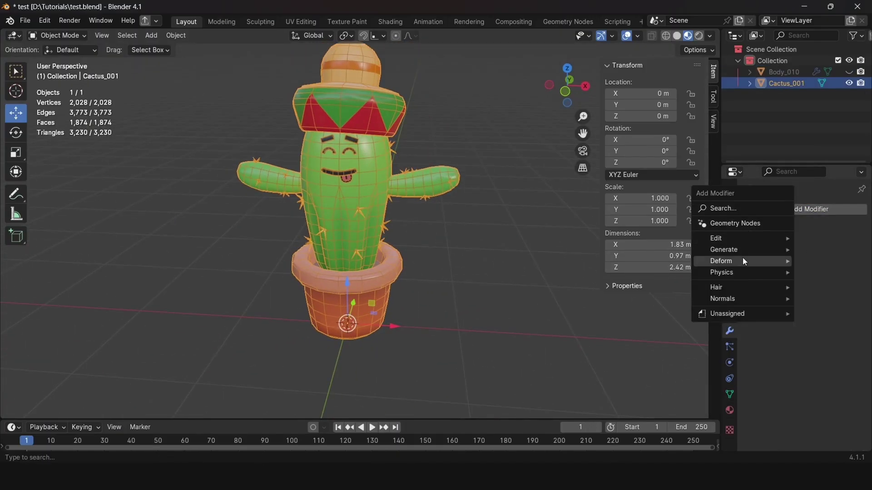
pyautogui.moveTo(731, 249)
pyautogui.click(635, 100)
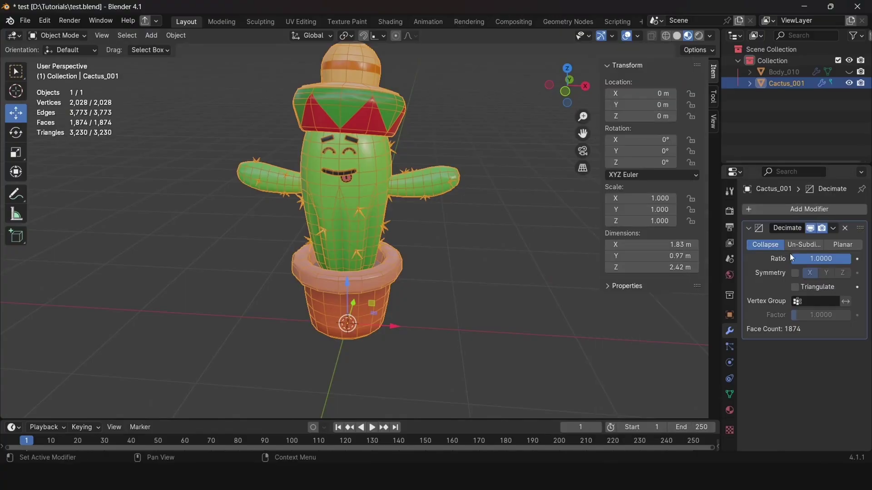
# - Lower the cactus's Decimate ratio in stages to 0.194 and inspect the reduced mesh from several angles
pyautogui.moveTo(839, 259); pyautogui.dragTo(802, 259)
pyautogui.scroll(6, 239, 152)
pyautogui.moveTo(280, 159); pyautogui.dragTo(370, 186, button='middle')
pyautogui.scroll(-4, 340, 218)
pyautogui.moveTo(375, 205); pyautogui.dragTo(347, 314, button='middle')
pyautogui.scroll(4, 393, 222)
pyautogui.moveTo(812, 261); pyautogui.dragTo(802, 258)
pyautogui.scroll(-4, 479, 236)
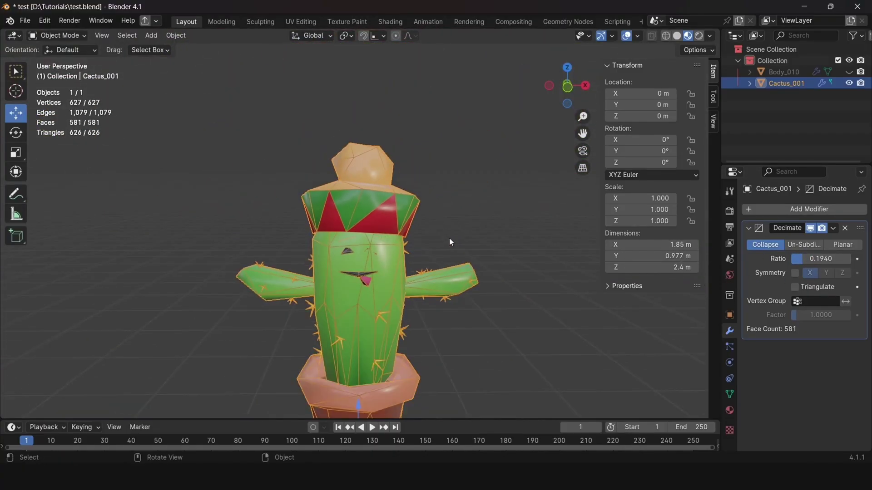
pyautogui.moveTo(449, 238); pyautogui.dragTo(645, 213, button='middle')
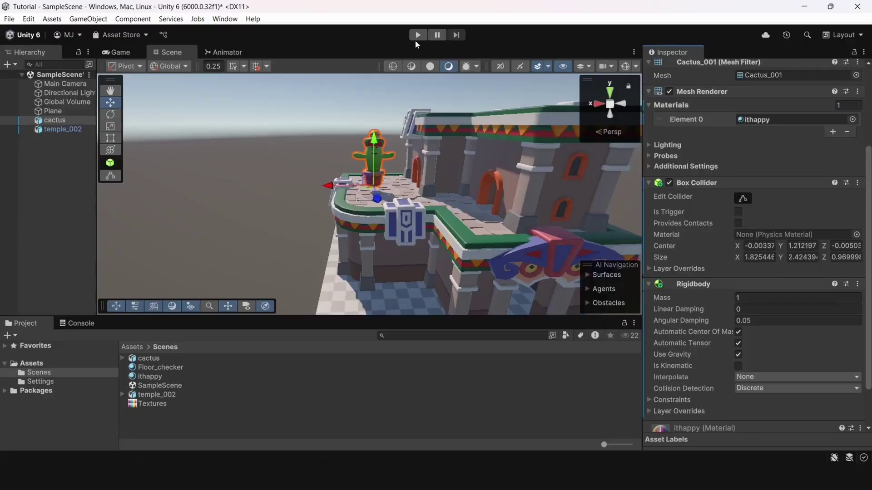
# - Switch to Unity, run and pause the scene, raise the cactus to Y 4.3 above the temple, resume to watch it fall, and stop
pyautogui.click(417, 35)
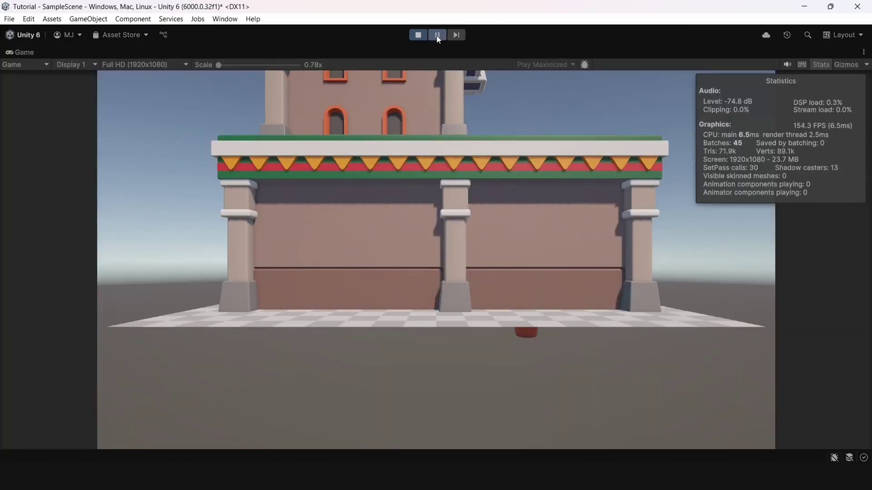
pyautogui.click(438, 35)
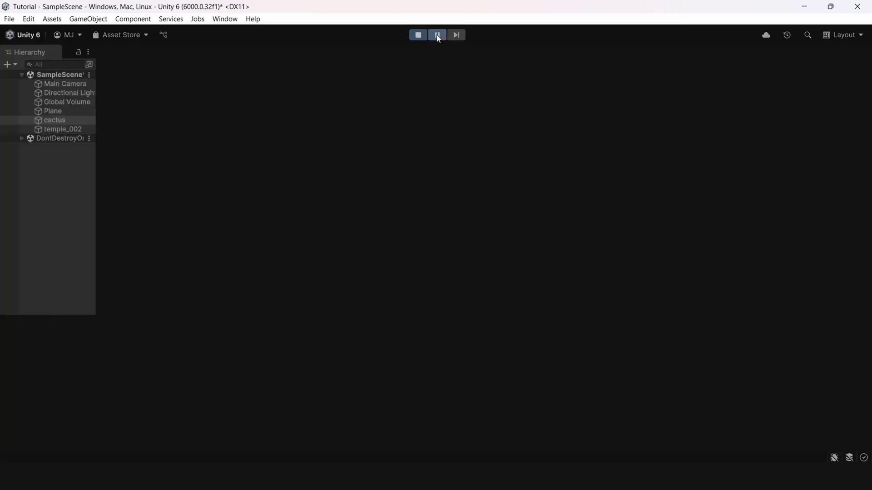
pyautogui.keyDown('alt'); pyautogui.moveTo(378, 186); pyautogui.dragTo(379, 220); pyautogui.keyUp('alt')
pyautogui.click(383, 130)
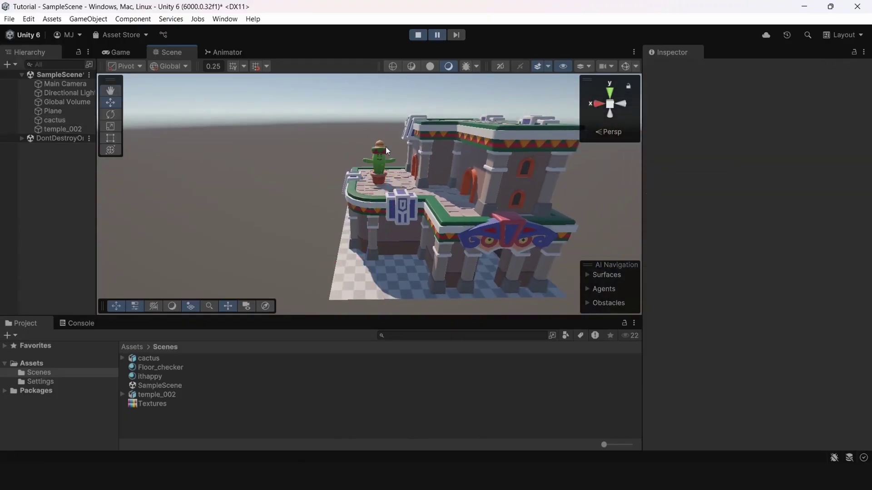
pyautogui.click(388, 156)
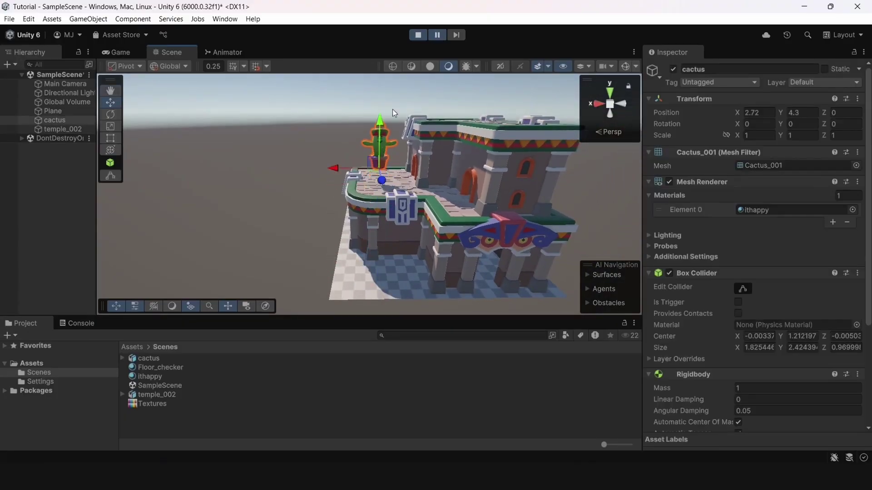
pyautogui.hotkey('shift', 'space')
pyautogui.click(437, 35)
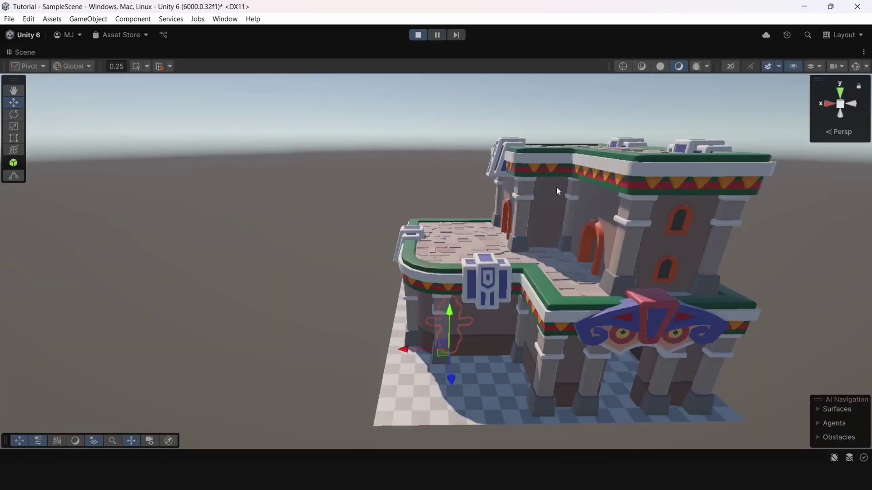
pyautogui.click(418, 35)
# - Add a Rigidbody component to the cactus
pyautogui.click(740, 414)
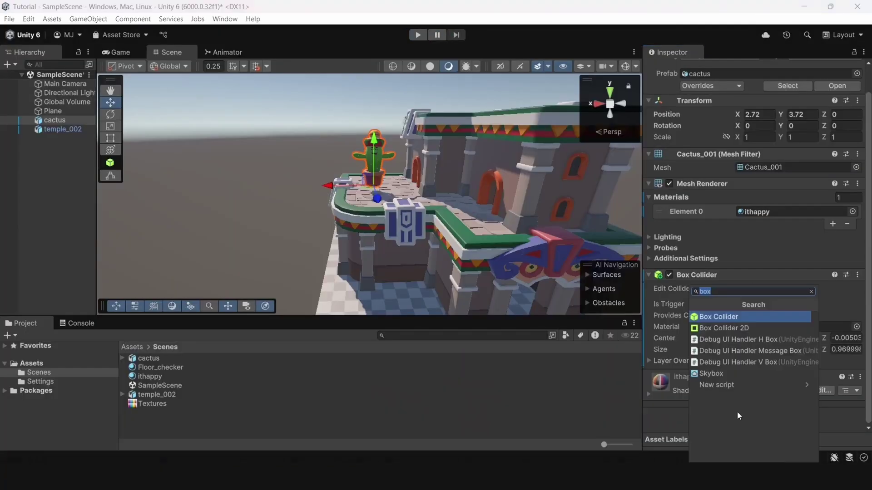
pyautogui.write('rigi')
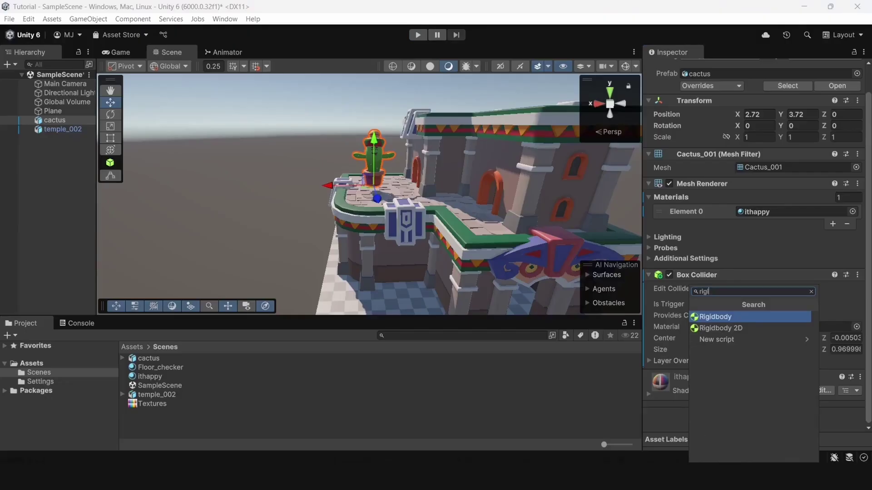
pyautogui.click(717, 316)
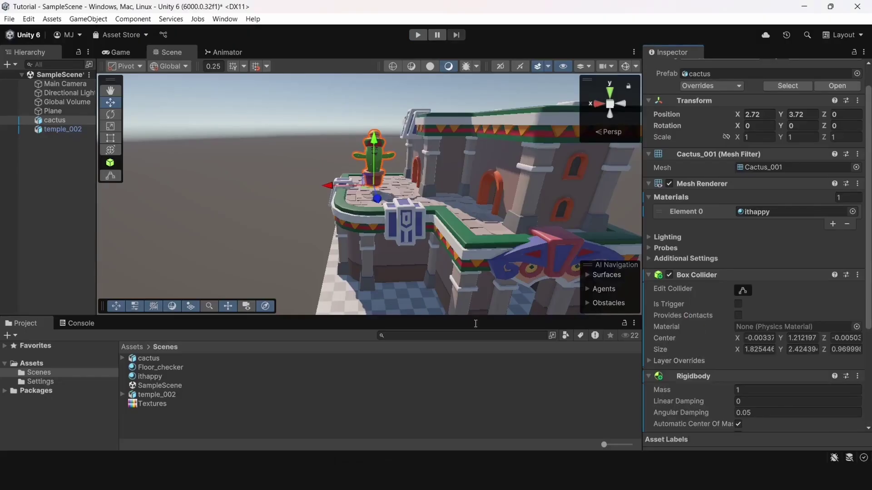
# - Retest the cactus's fall: run and pause the scene, lift the cactus above the temple terrace, resume in the enlarged view, and stop
pyautogui.click(417, 36)
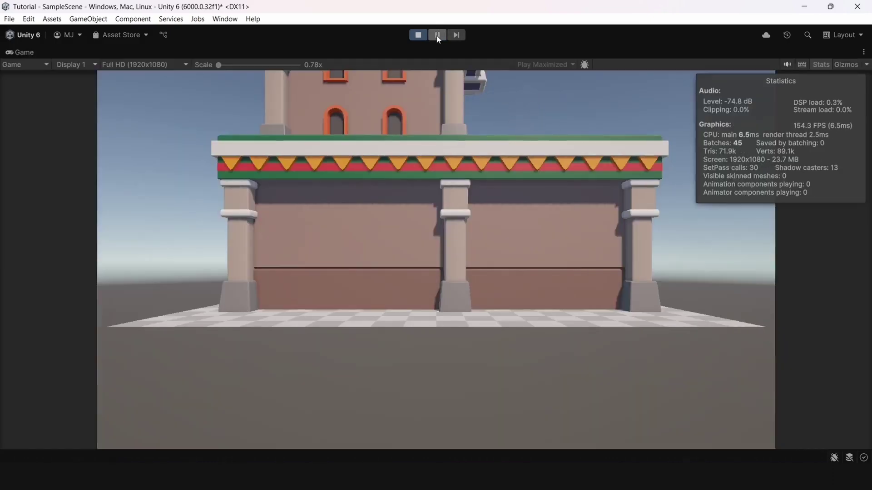
pyautogui.click(436, 39)
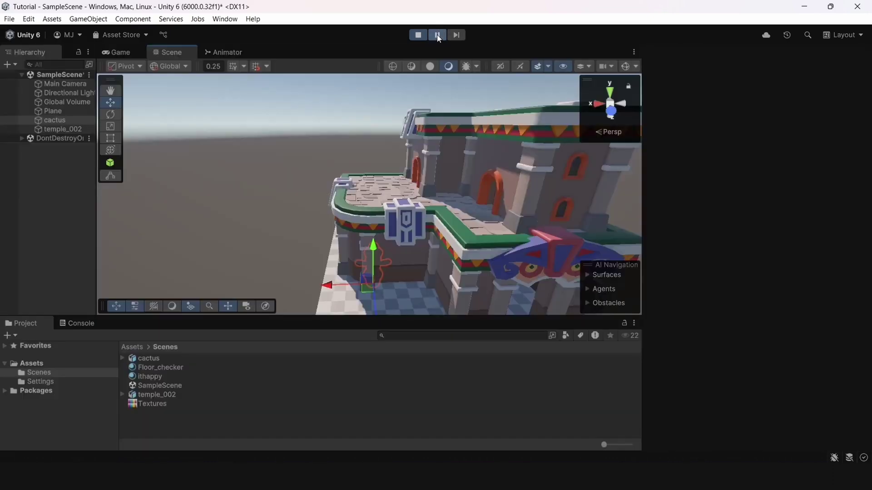
pyautogui.keyDown('alt'); pyautogui.moveTo(442, 195); pyautogui.dragTo(380, 211); pyautogui.keyUp('alt')
pyautogui.scroll(-1, 373, 208)
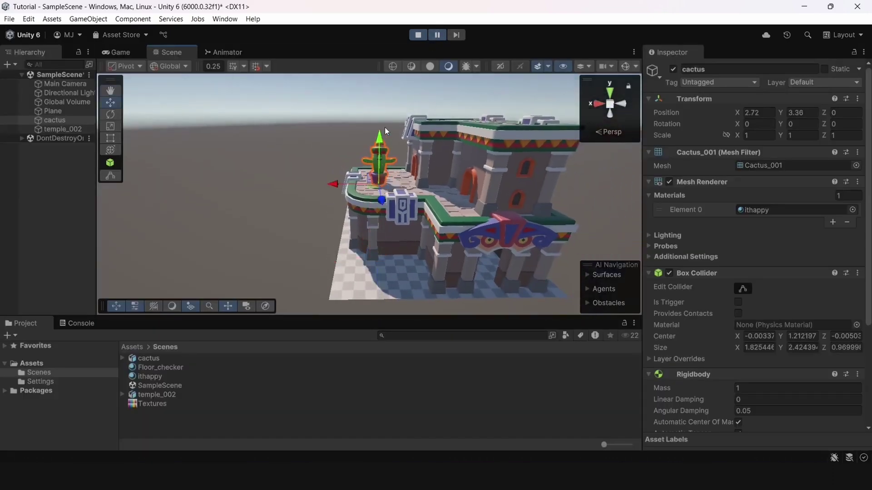
pyautogui.click(387, 130)
pyautogui.click(389, 152)
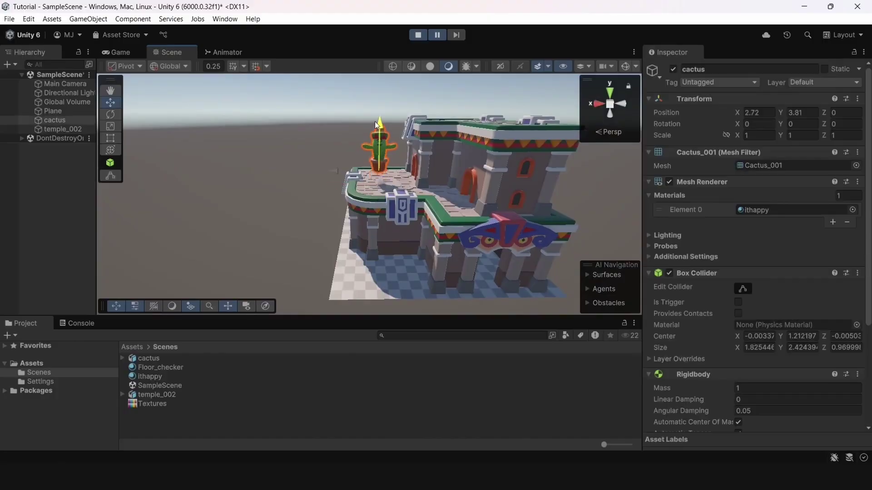
pyautogui.hotkey('shift', 'space')
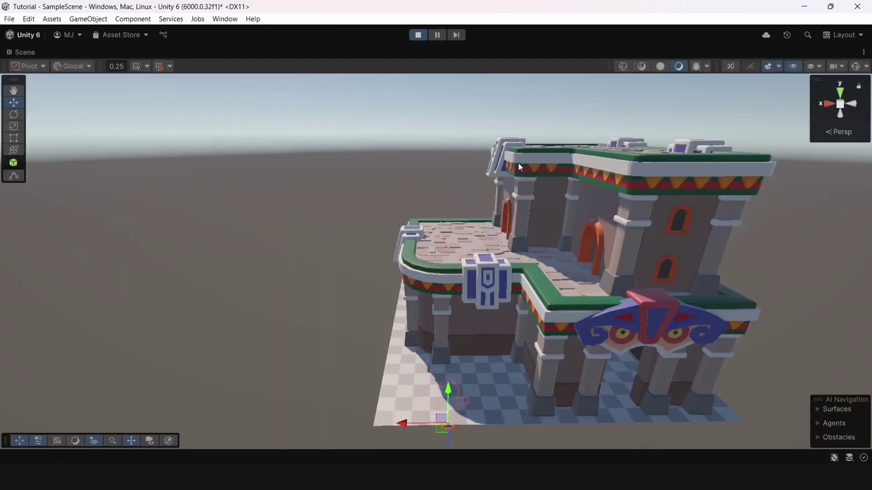
pyautogui.click(418, 35)
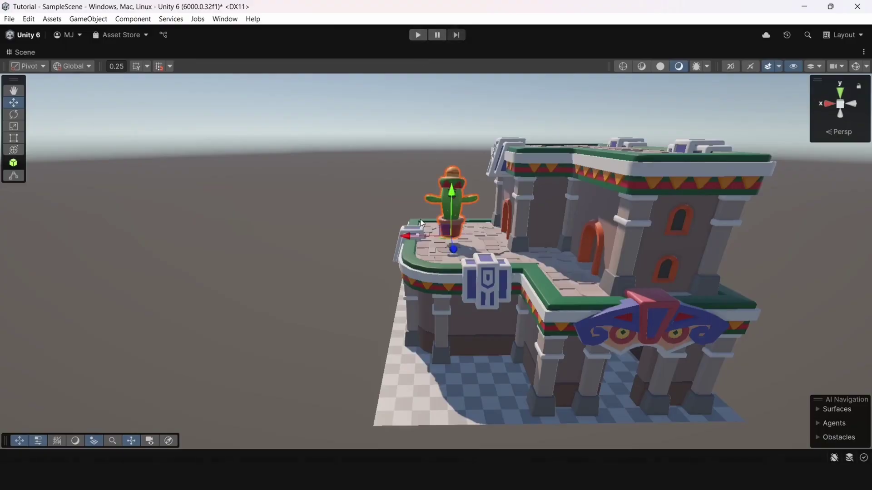
pyautogui.hotkey('shift', 'space')
# - Add a Mesh Collider component to temple_002
pyautogui.click(467, 204)
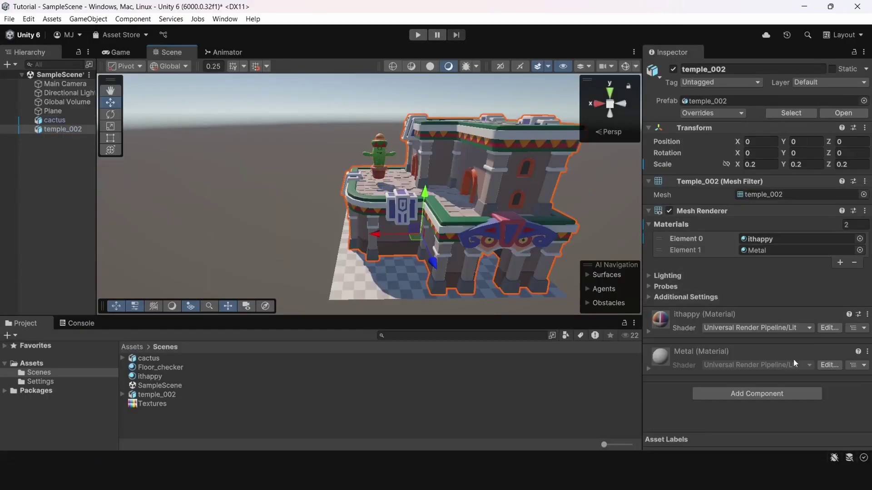
pyautogui.click(756, 394)
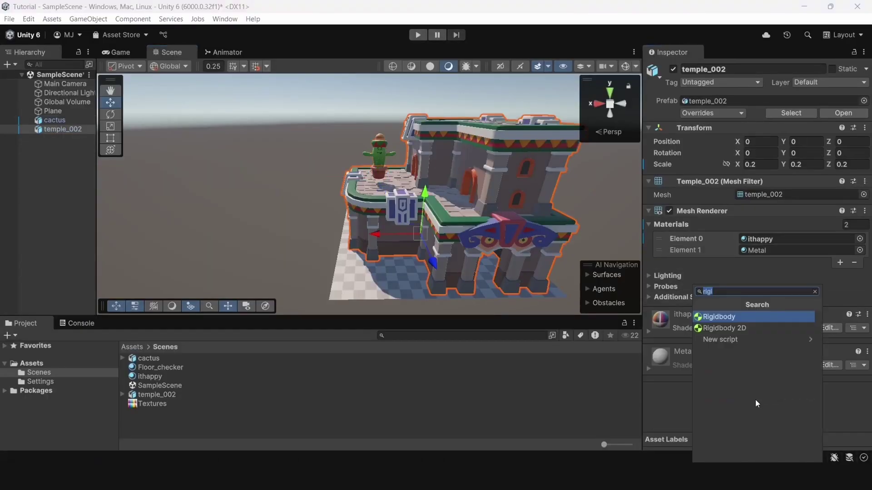
pyautogui.write('Mesh')
pyautogui.click(759, 316)
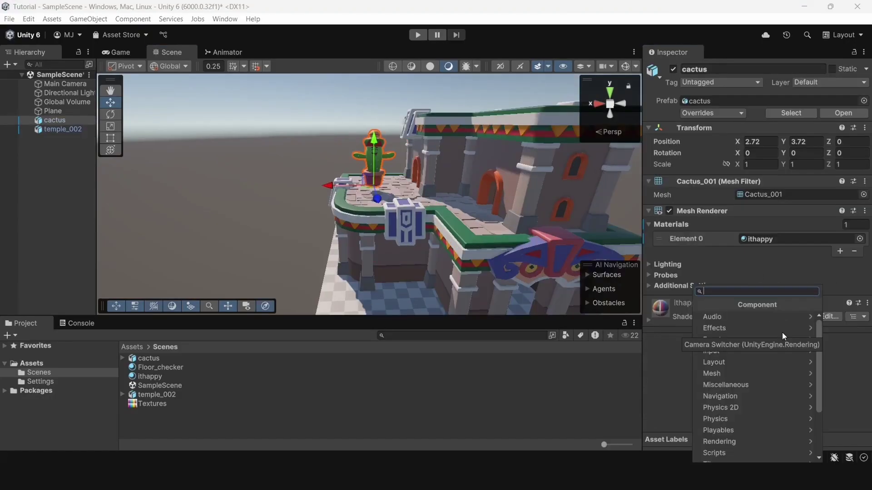
# - Add a Box Collider and a Rigidbody component to the cactus
pyautogui.write('box')
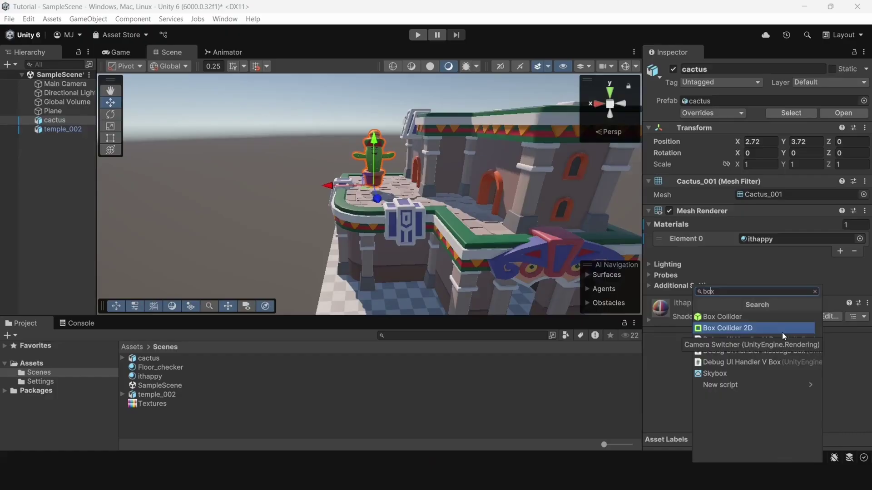
pyautogui.press('Up')
pyautogui.press('Return')
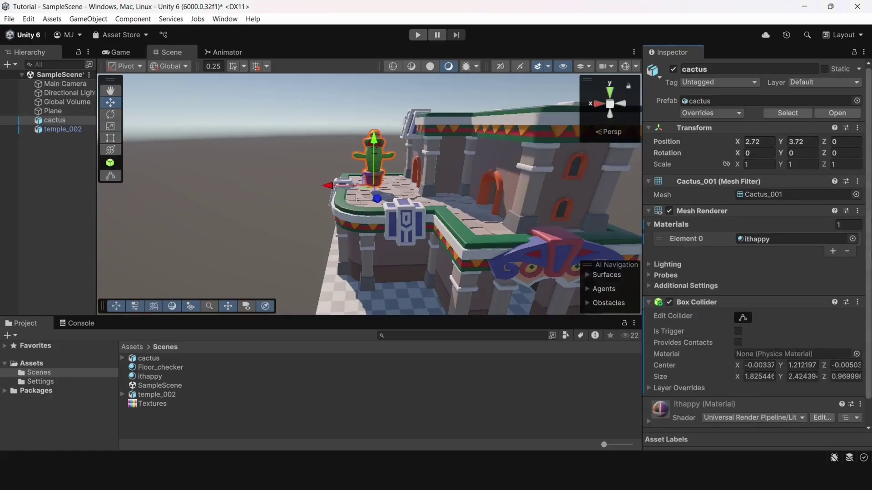
pyautogui.scroll(-1, 815, 137)
pyautogui.click(741, 416)
pyautogui.write('rigi')
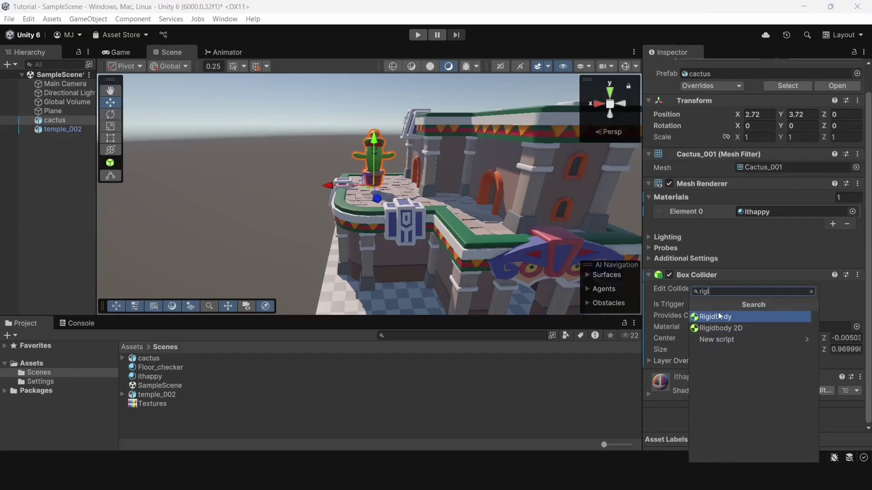
pyautogui.click(711, 317)
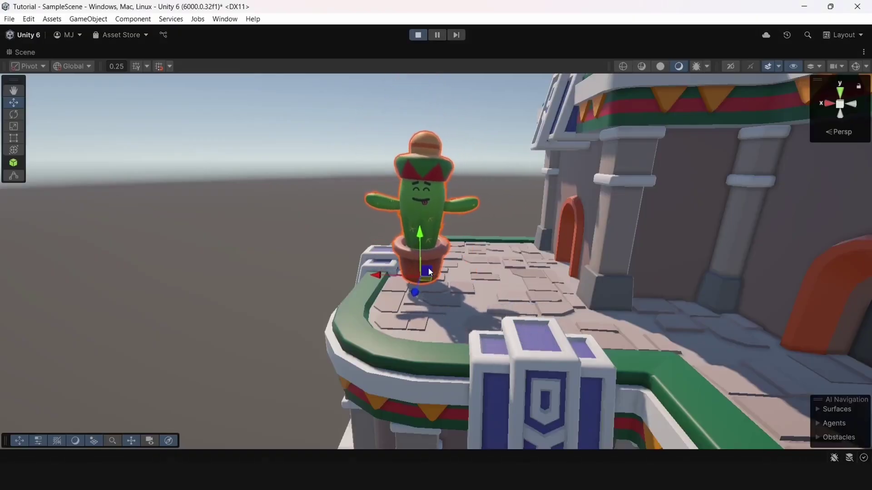
# - Move the cactus around above the temple terrace while the scene runs to test its collisions
pyautogui.moveTo(425, 270); pyautogui.dragTo(453, 247)
pyautogui.moveTo(471, 267); pyautogui.dragTo(793, 267, button='right')
pyautogui.moveTo(515, 343); pyautogui.dragTo(347, 263)
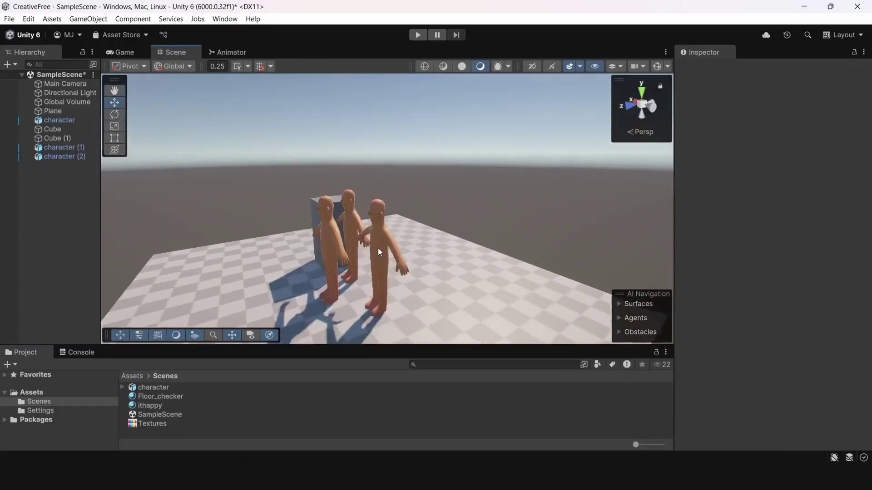
# - Switch to Blender and open the object operations for the rotated tank_001 and the tiger rig
pyautogui.click(258, 214)
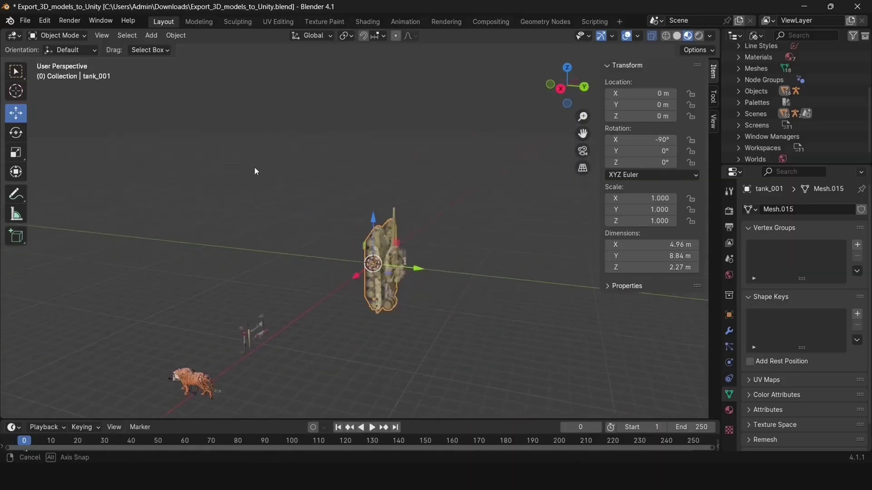
pyautogui.click(176, 35)
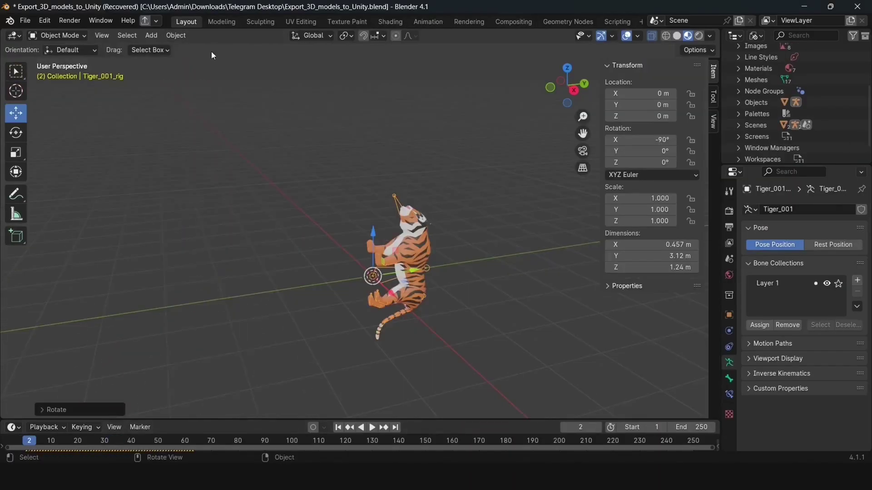
pyautogui.click(176, 35)
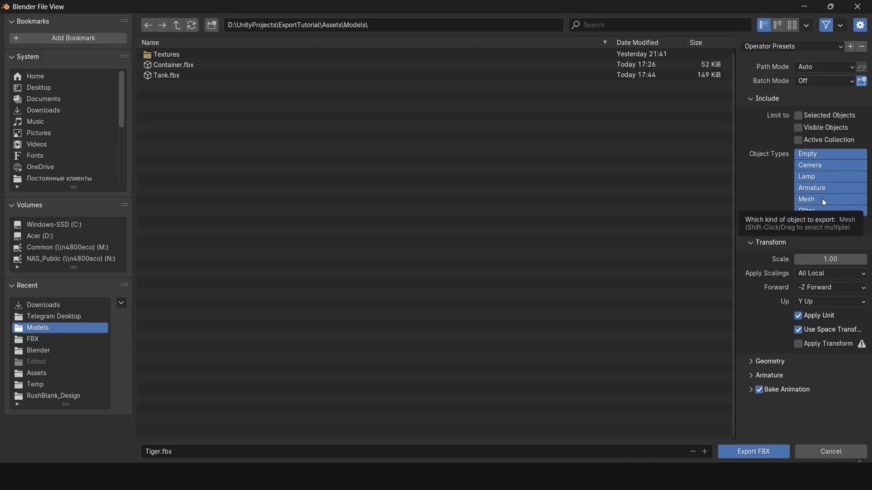
# - Limit the Tiger.fbx export to mesh and armature objects and open the Up axis choices
pyautogui.click(822, 198)
pyautogui.keyDown('shift'); pyautogui.click(805, 188); pyautogui.keyUp('shift')
pyautogui.click(831, 301)
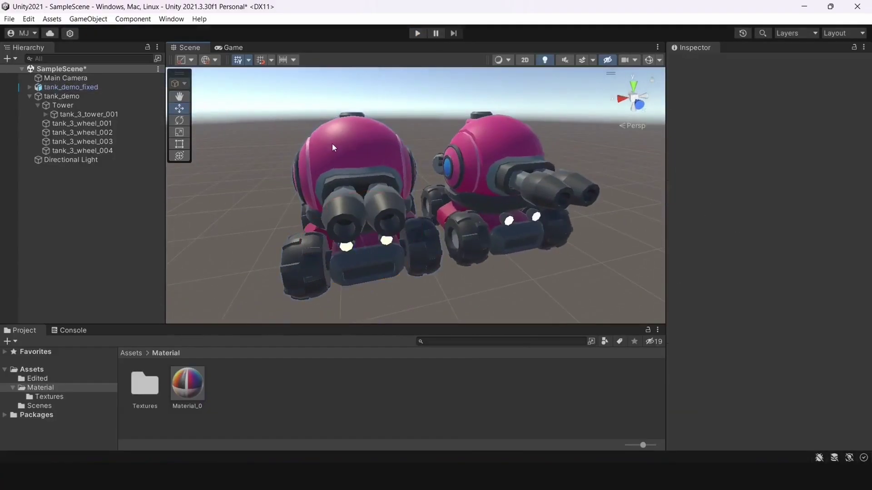
# - Switch to Unity, rotate the tank_demo_fixed tower about its vertical axis, and select the other tank's tower
pyautogui.click(344, 244)
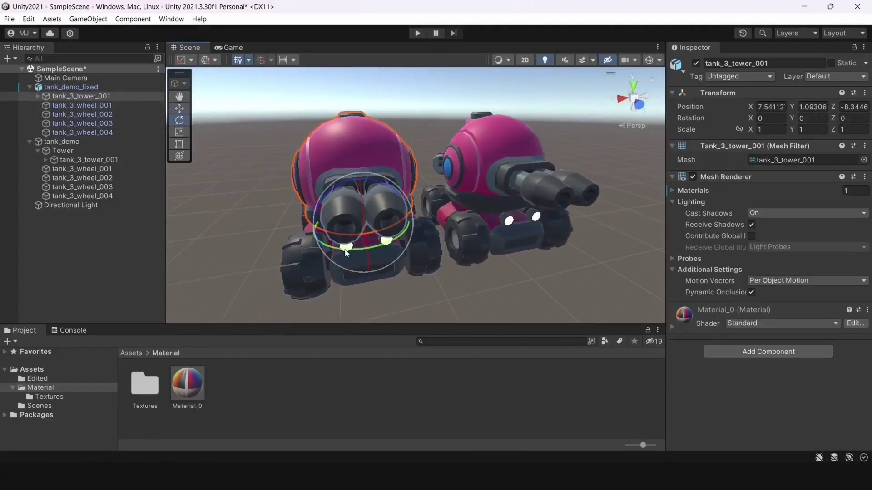
pyautogui.moveTo(344, 244); pyautogui.dragTo(363, 254)
pyautogui.click(488, 150)
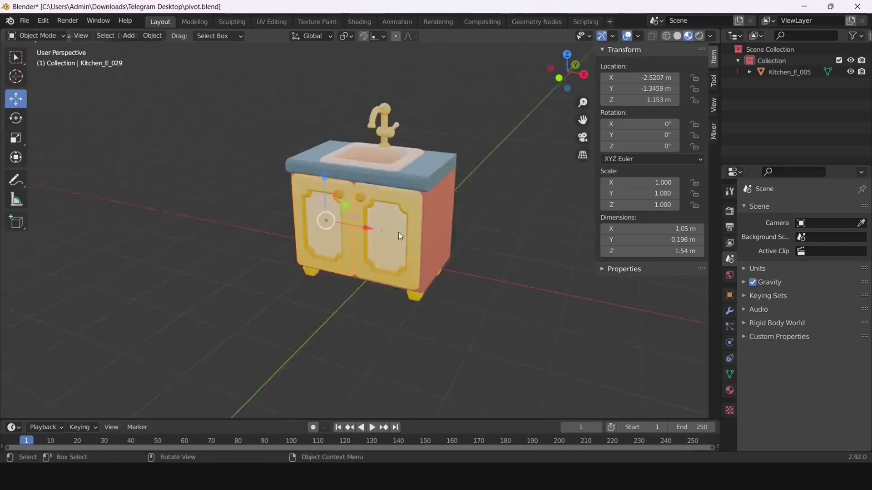